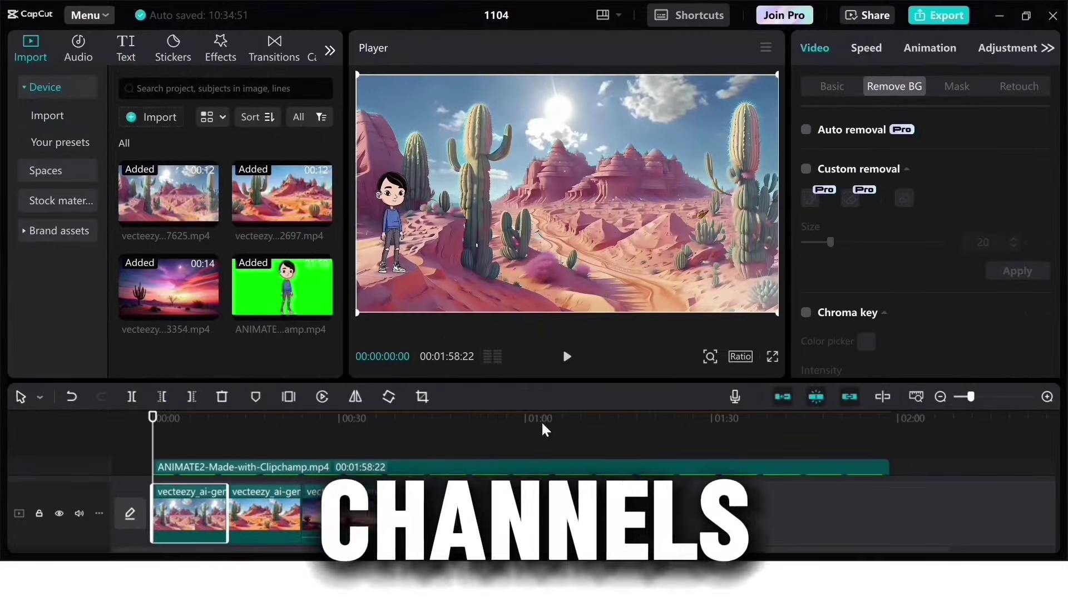
left_click(557, 339)
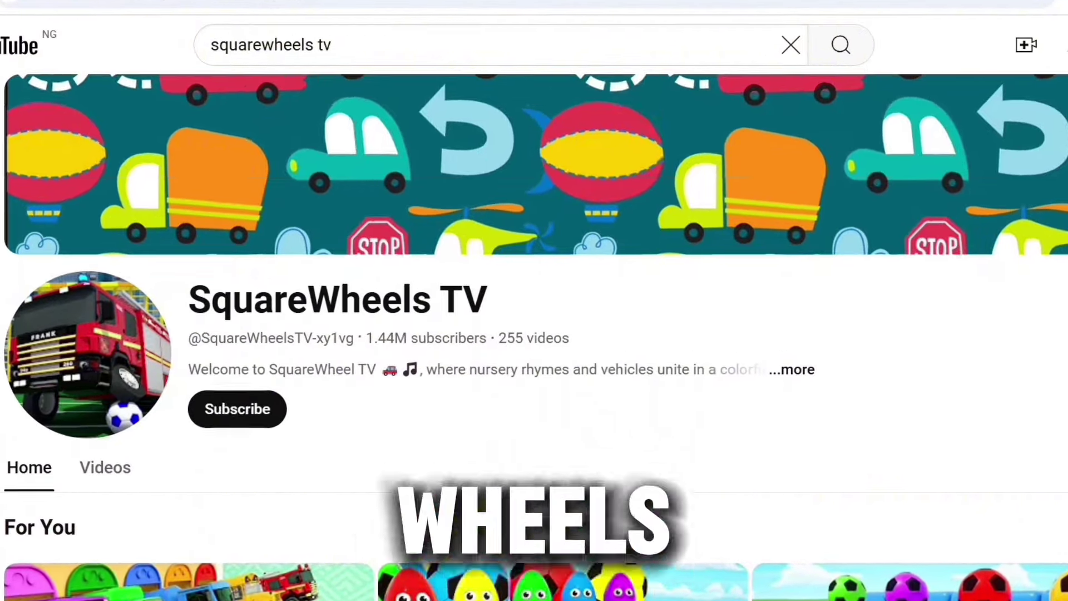
Step: Examine the SquareWheels TV channel page for its subscriber figures and featured videos
scroll(667, 163, "down", 2)
left_click_drag(176, 166, 401, 422)
left_click(446, 287)
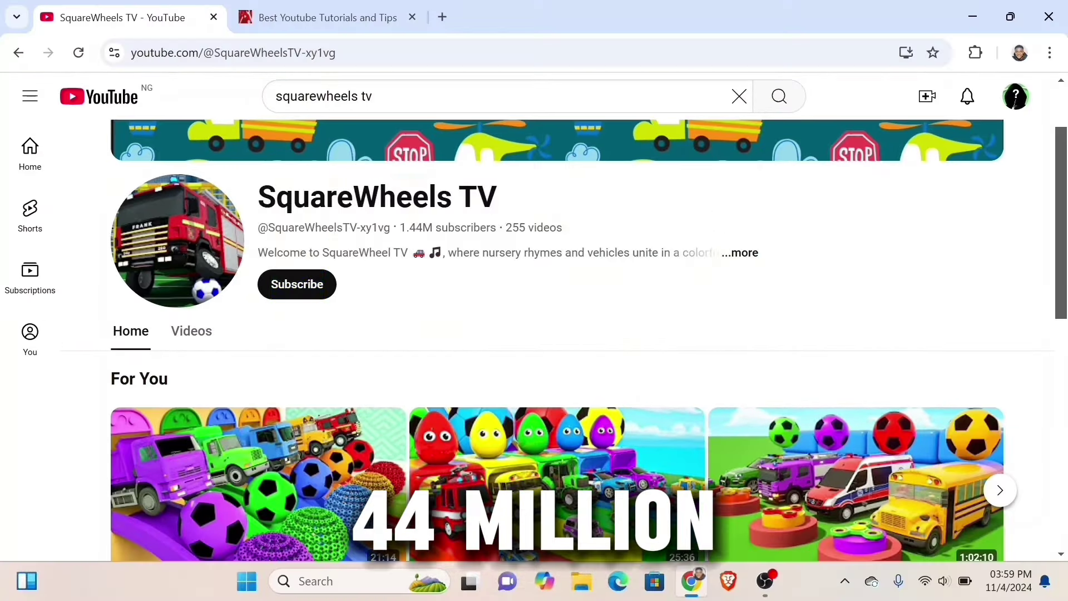
left_click_drag(1063, 303, 1065, 384)
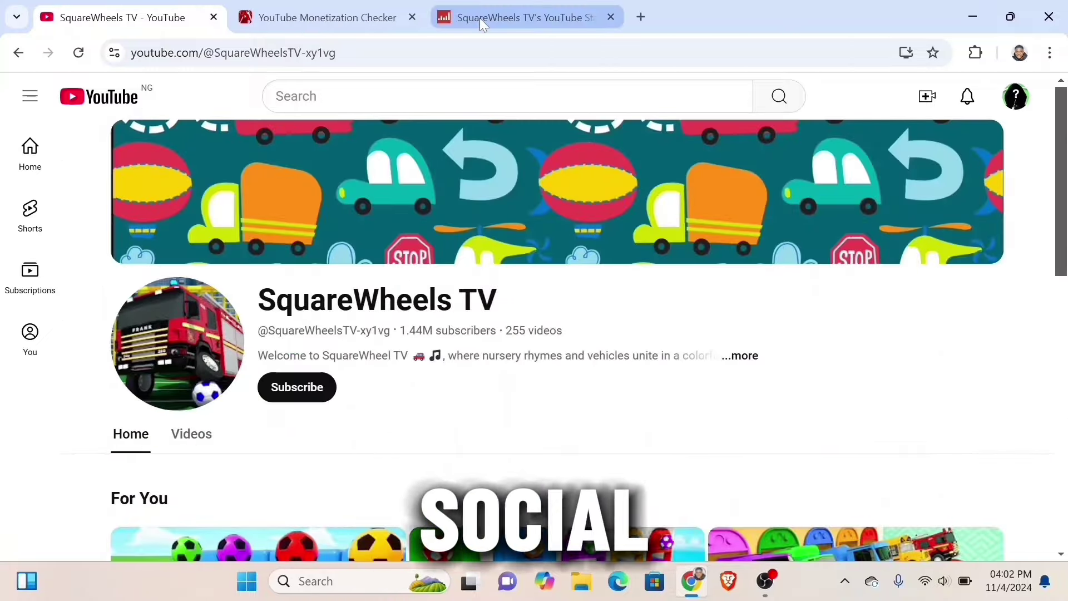
Step: Check the estimated monthly earnings of SquareWheels TV on its Social Blade statistics page
left_click(482, 20)
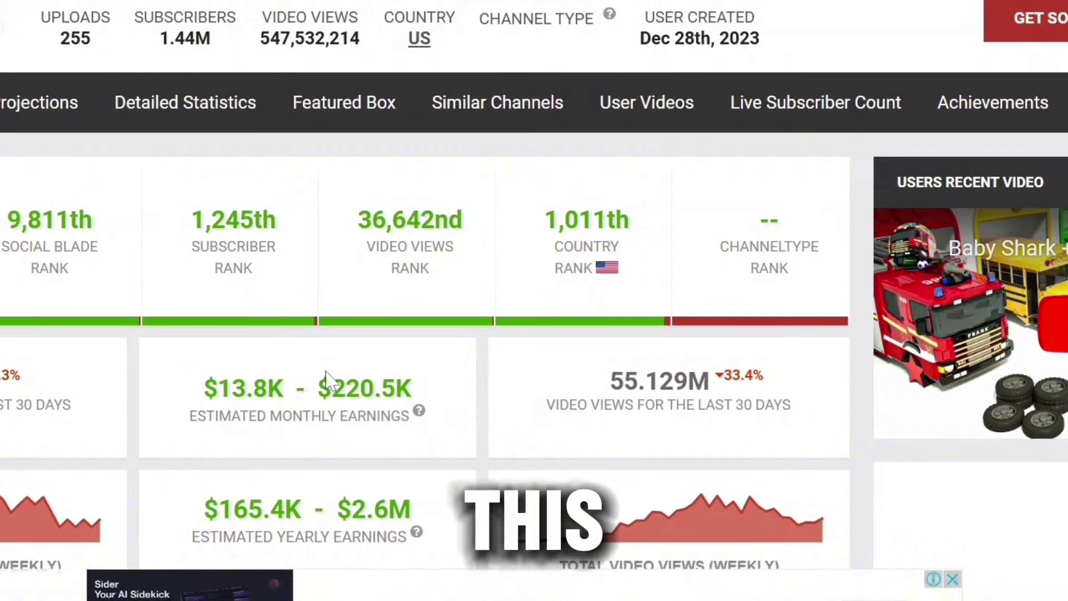
left_click_drag(332, 385, 414, 414)
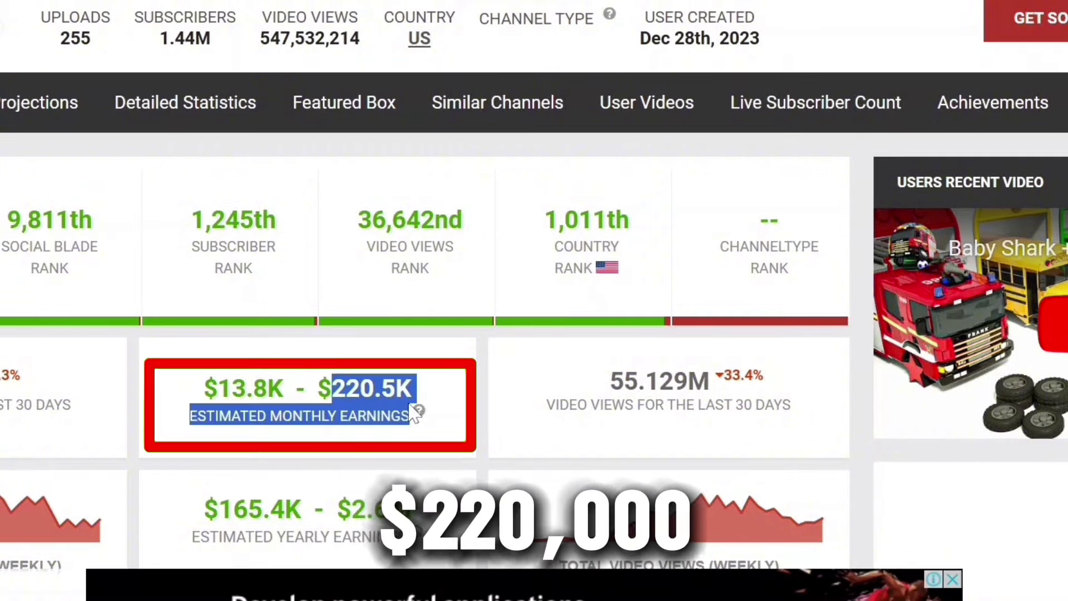
left_click(414, 414)
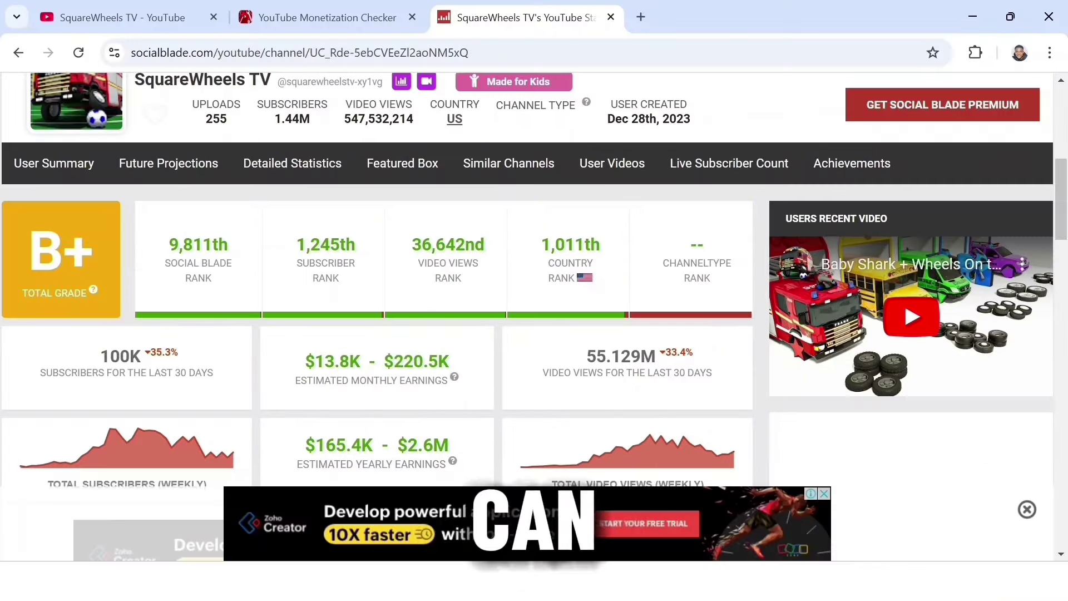
left_click_drag(384, 361, 428, 396)
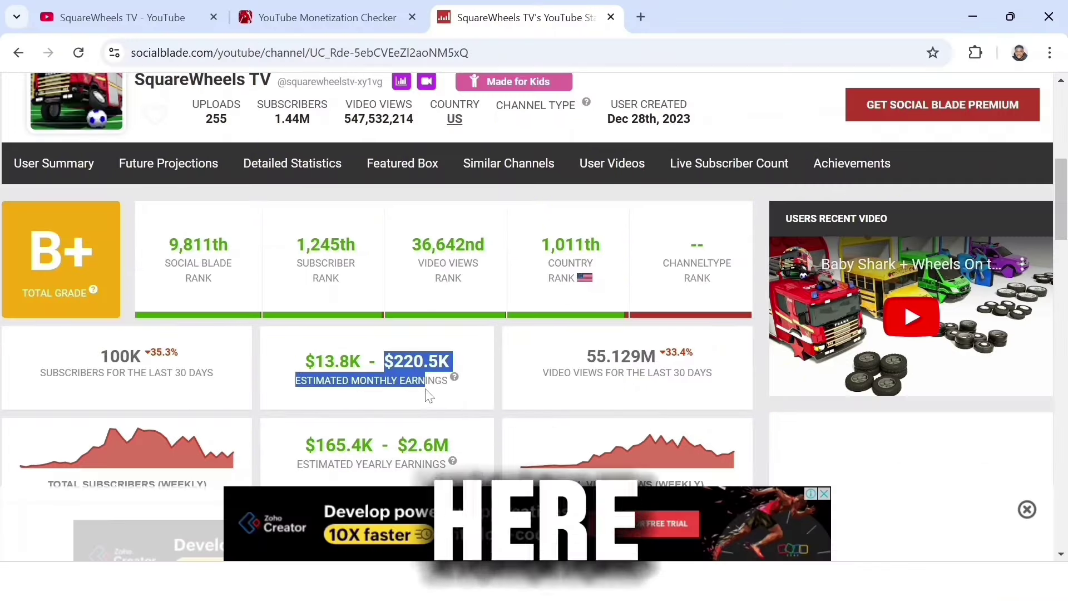
left_click(465, 400)
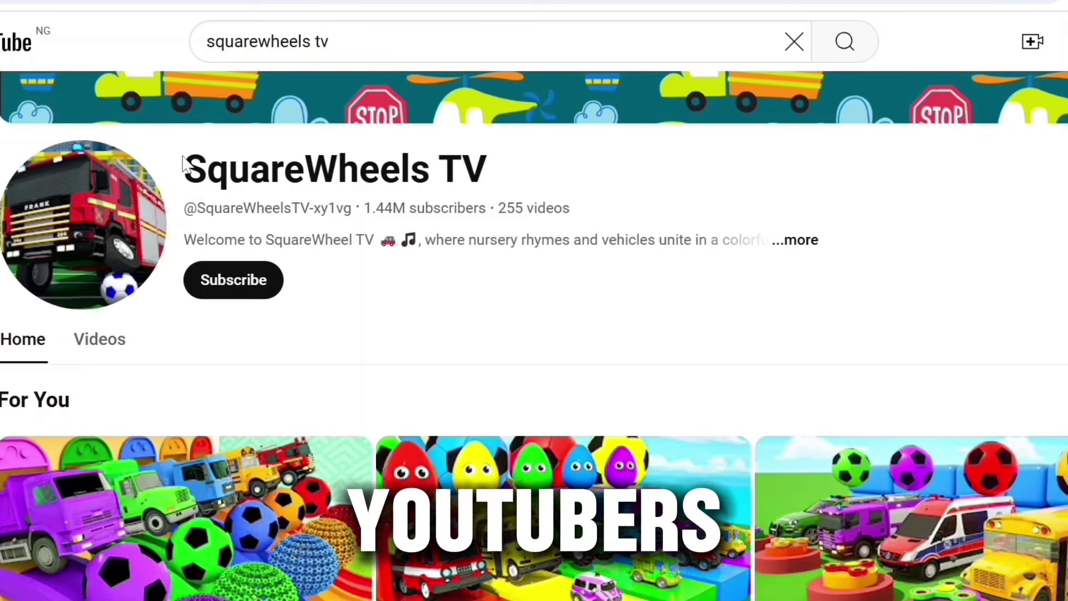
Step: Review the SquareWheels TV channel description and browse its popular and recent videos on YouTube
left_click_drag(183, 167, 569, 262)
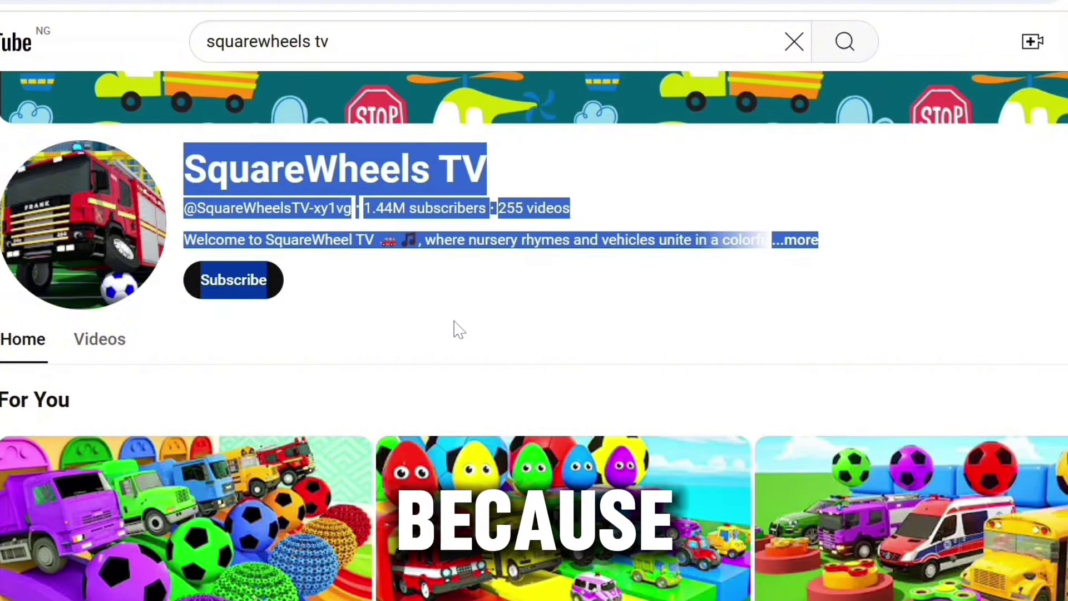
left_click(462, 293)
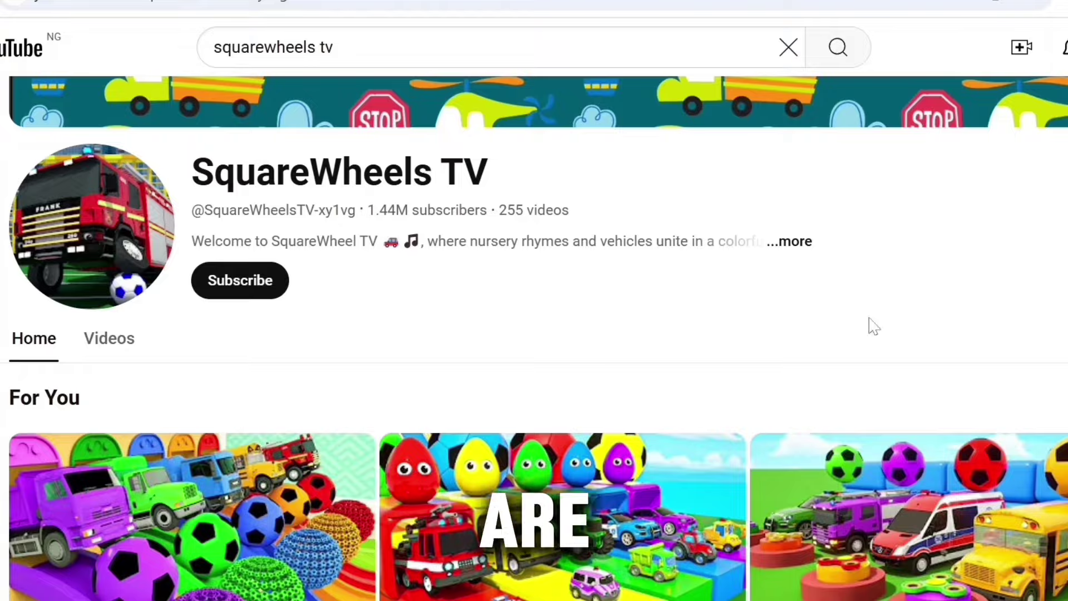
scroll(534, 334, "down", 6)
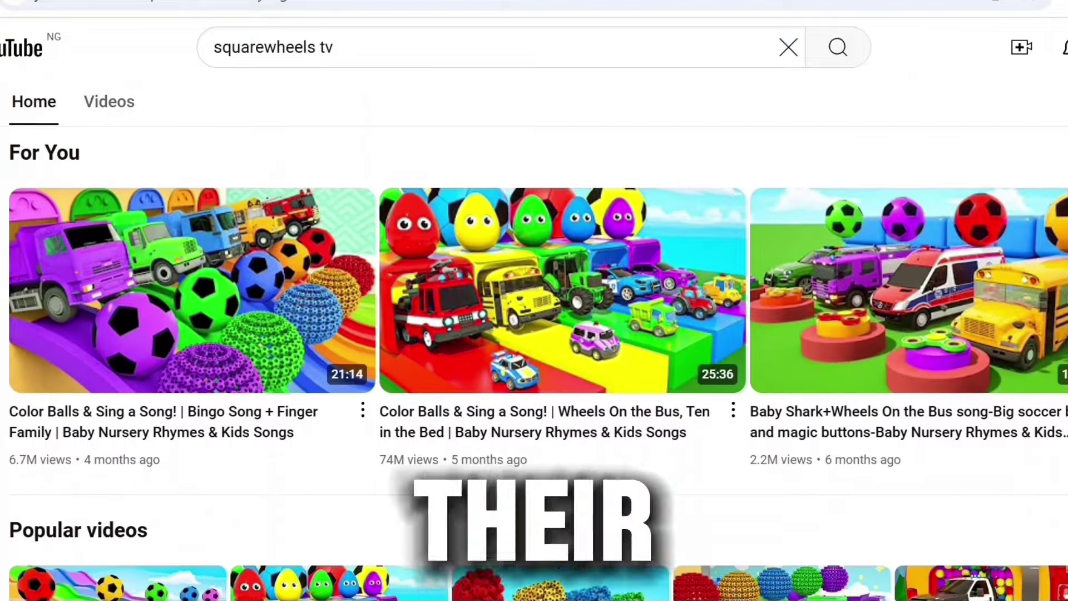
scroll(534, 362, "down", 7)
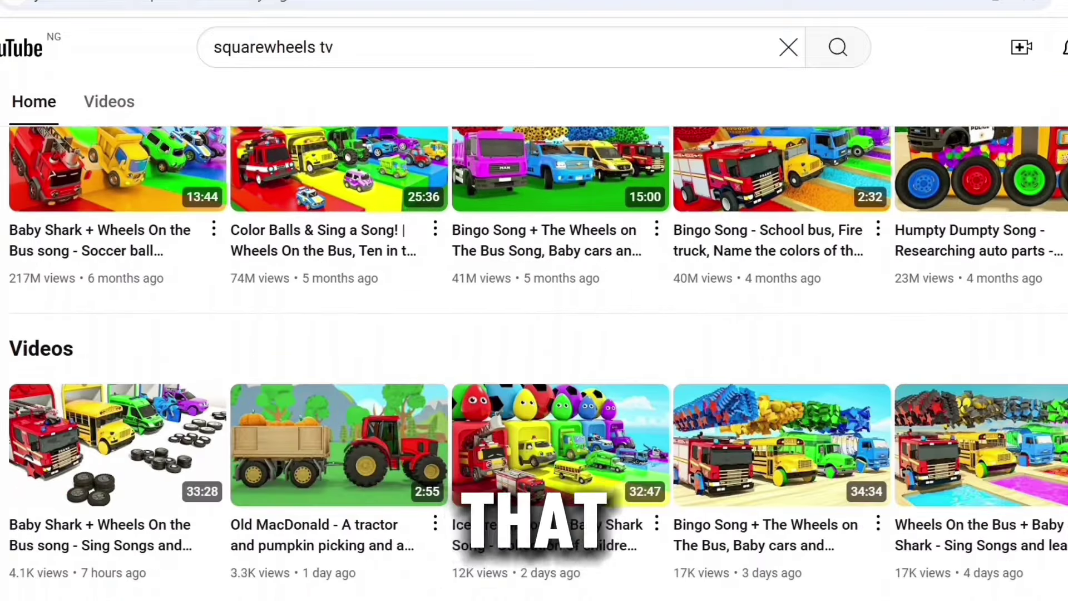
scroll(534, 362, "up", 5)
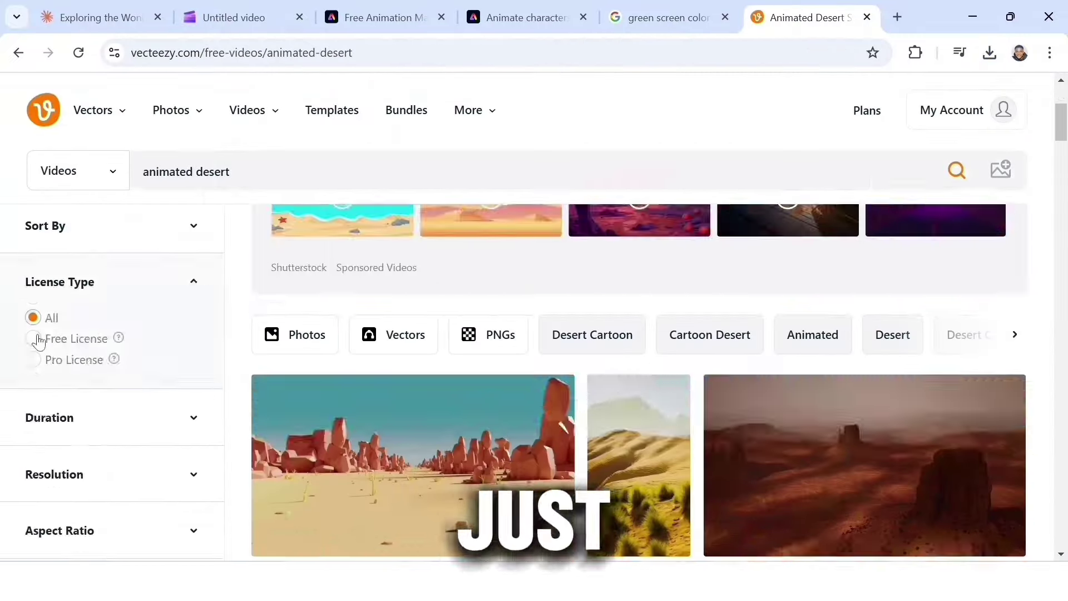
Step: Filter the animated desert videos on Vecteezy to the Free License type
left_click(35, 339)
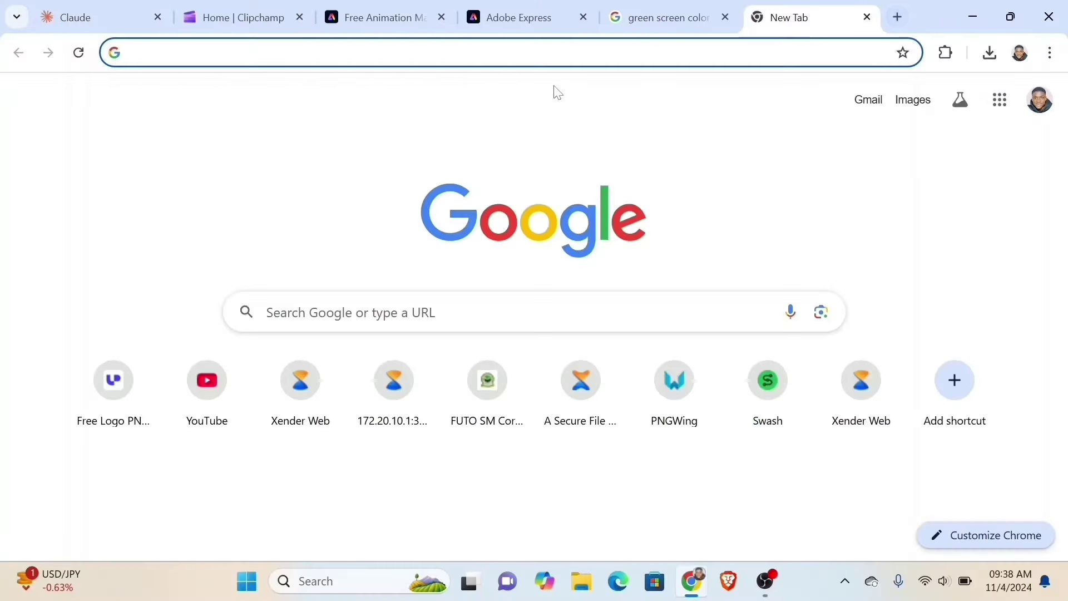
Step: Open Claude.ai through a Google search and request an educational monologue for a cartoon character exploring the desert, including how animals survive there
type("cl")
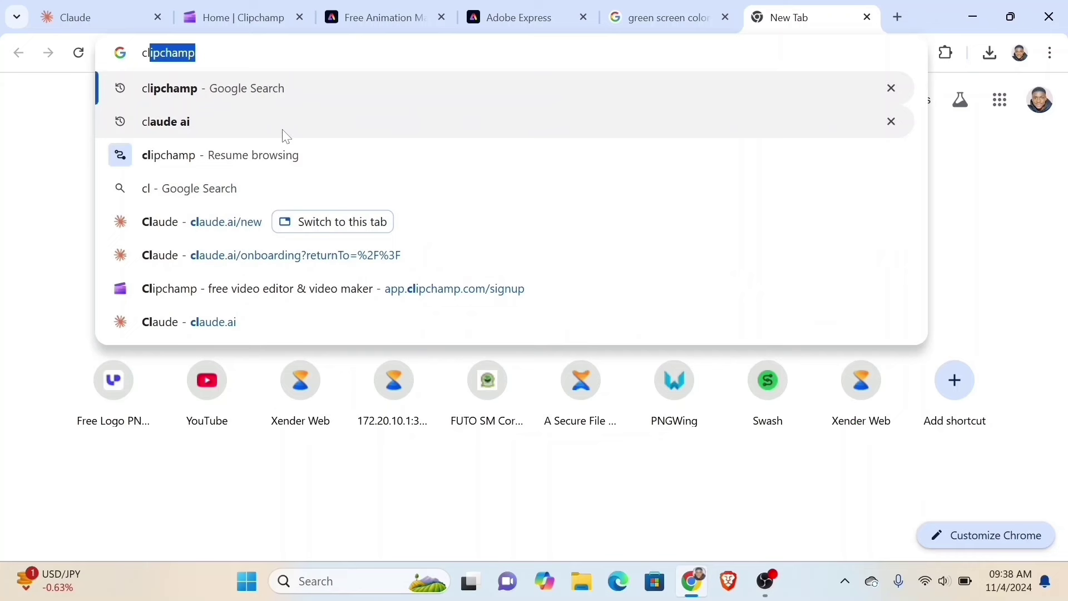
left_click(312, 136)
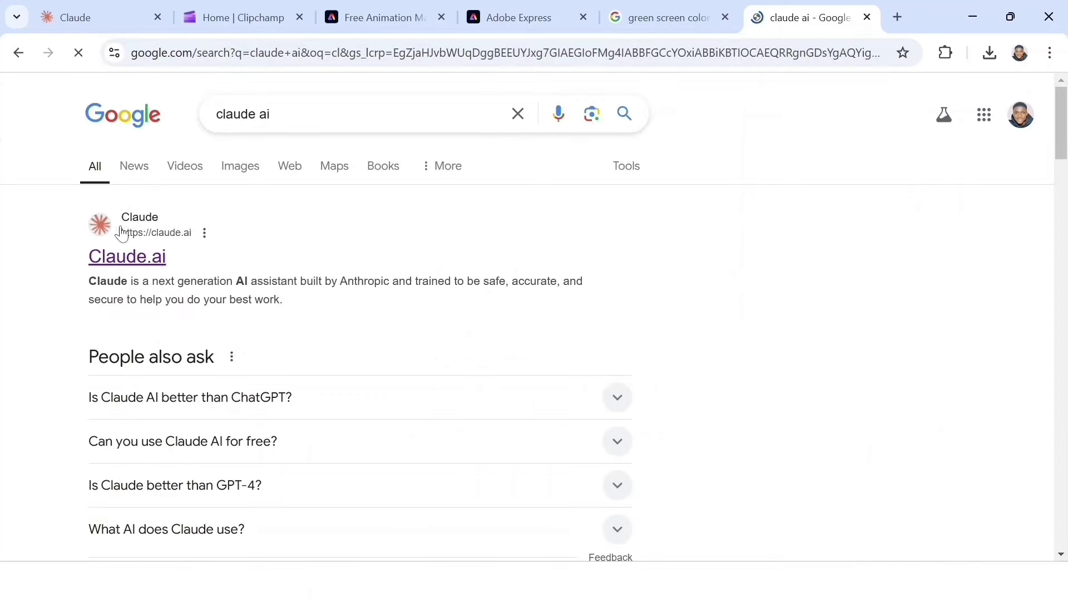
left_click(157, 268)
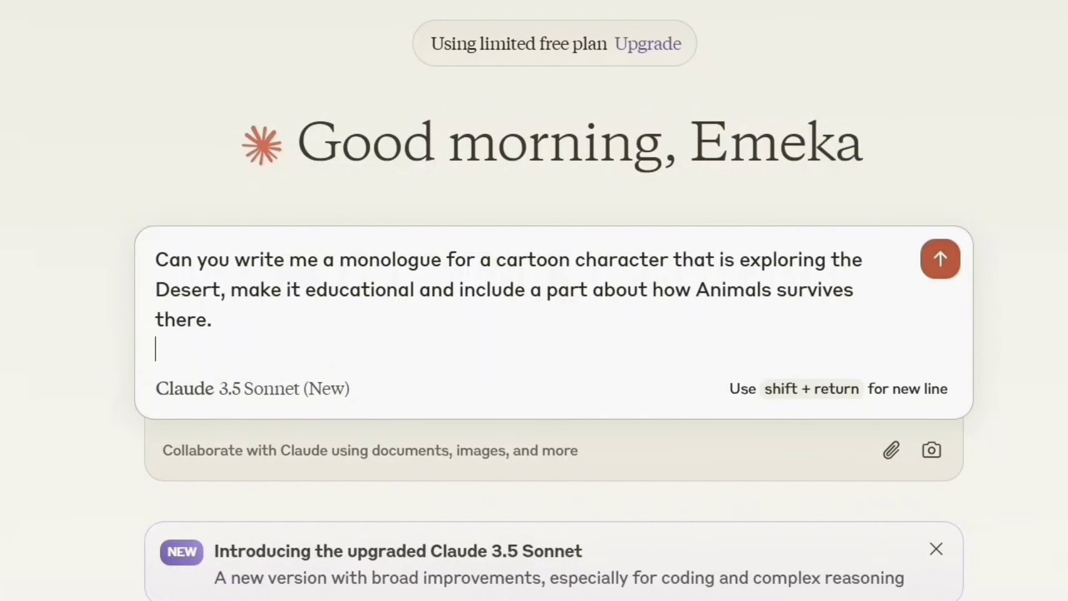
left_click(938, 260)
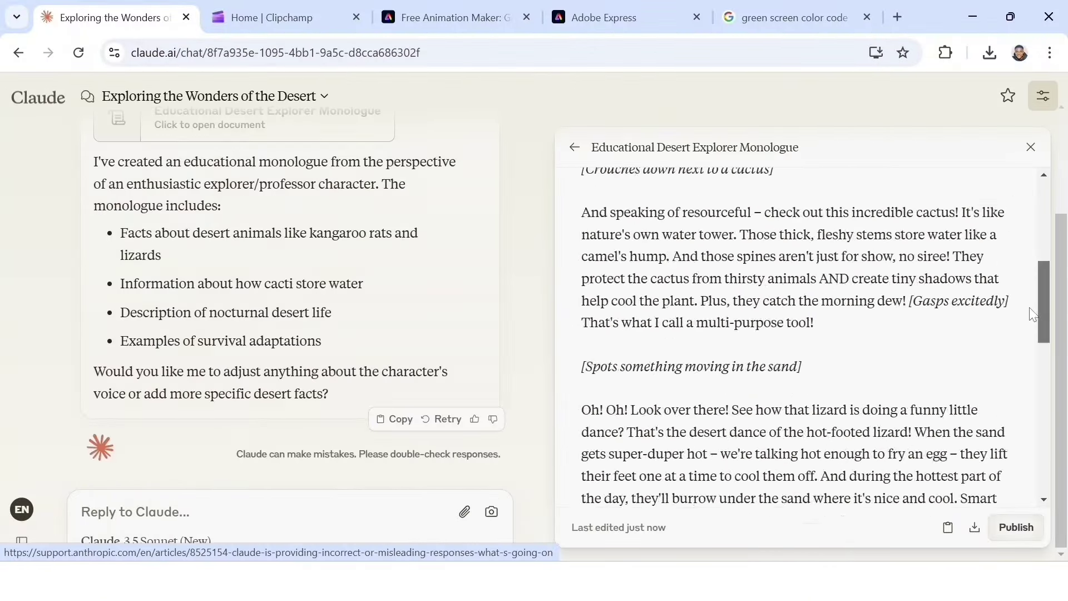
Step: Copy the full desert explorer monologue from Claude and paste it into a desktop text file named Script
left_click_drag(1043, 228, 1043, 500)
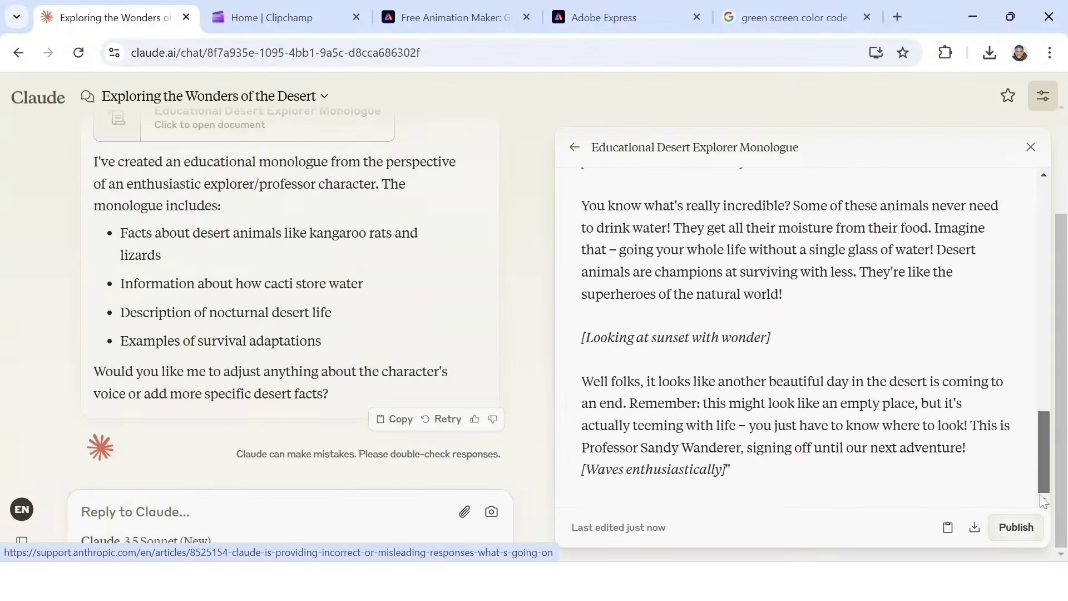
left_click(948, 528)
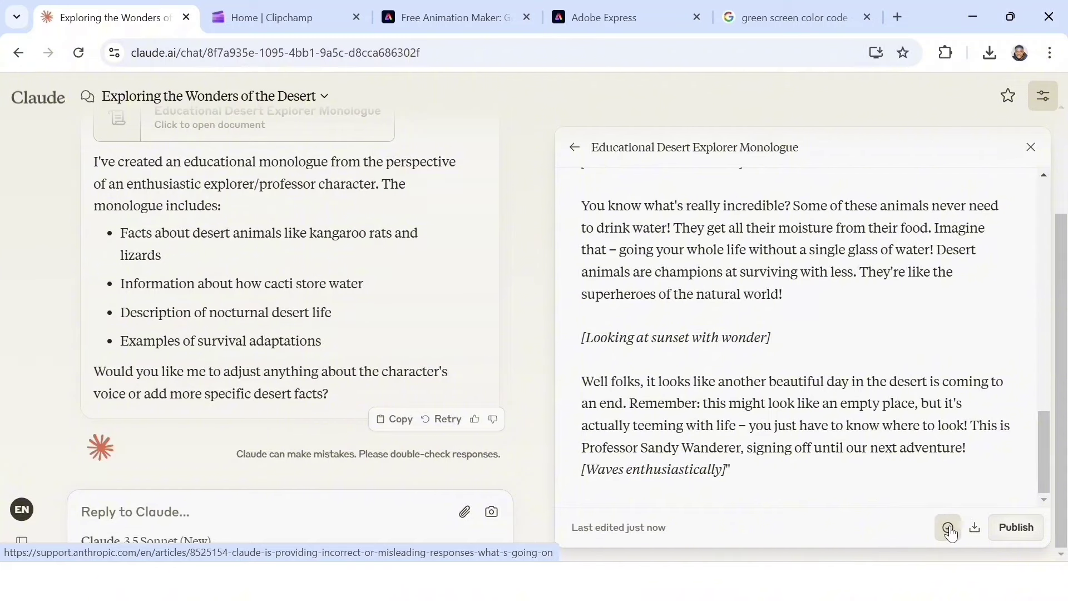
left_click(973, 16)
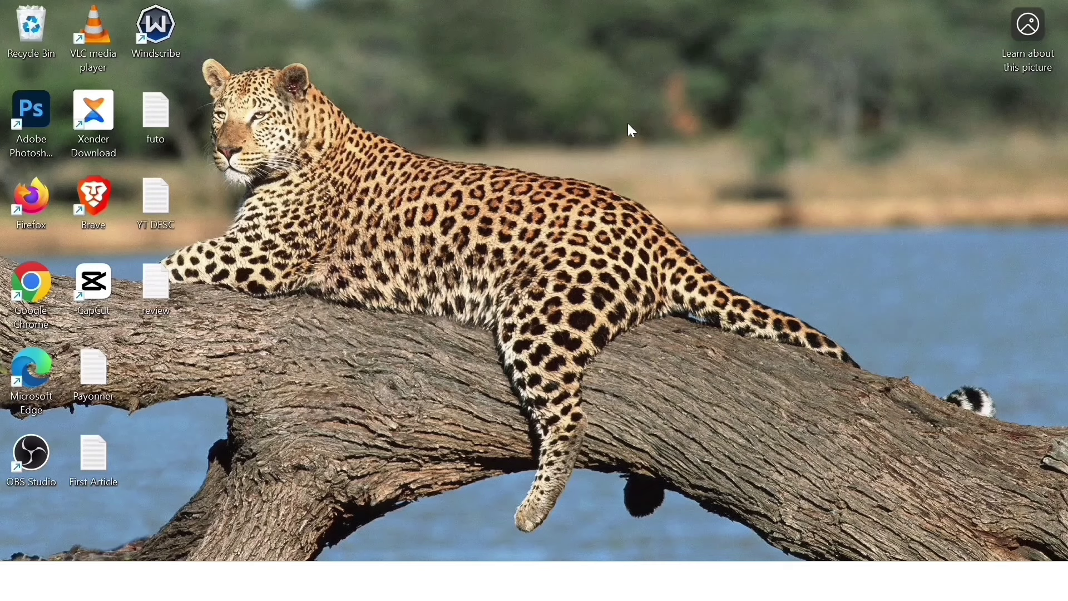
right_click(630, 128)
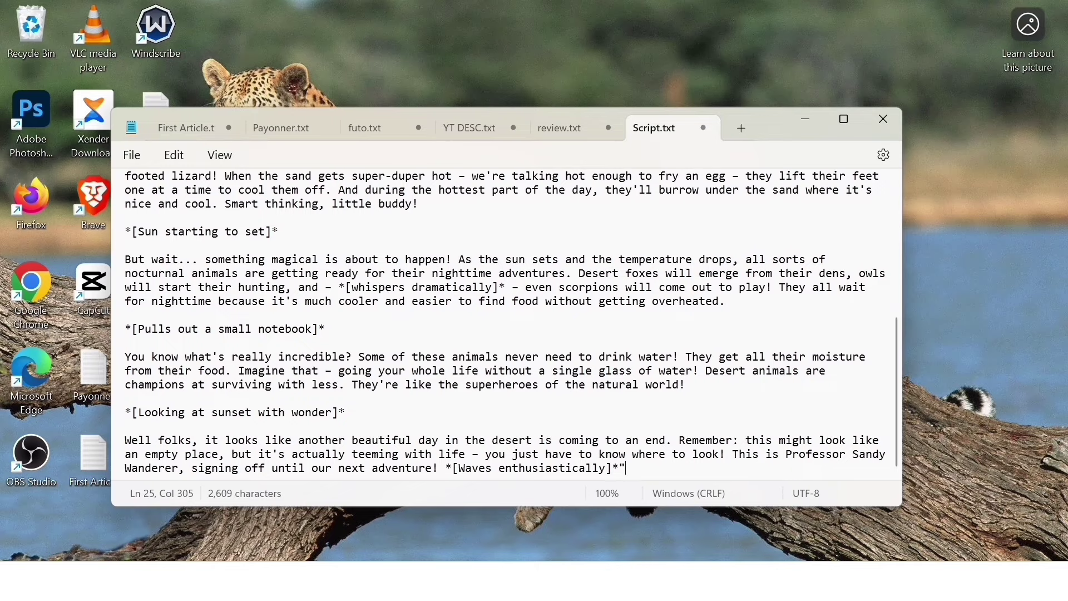
left_click(844, 119)
scroll(534, 301, "up", 3)
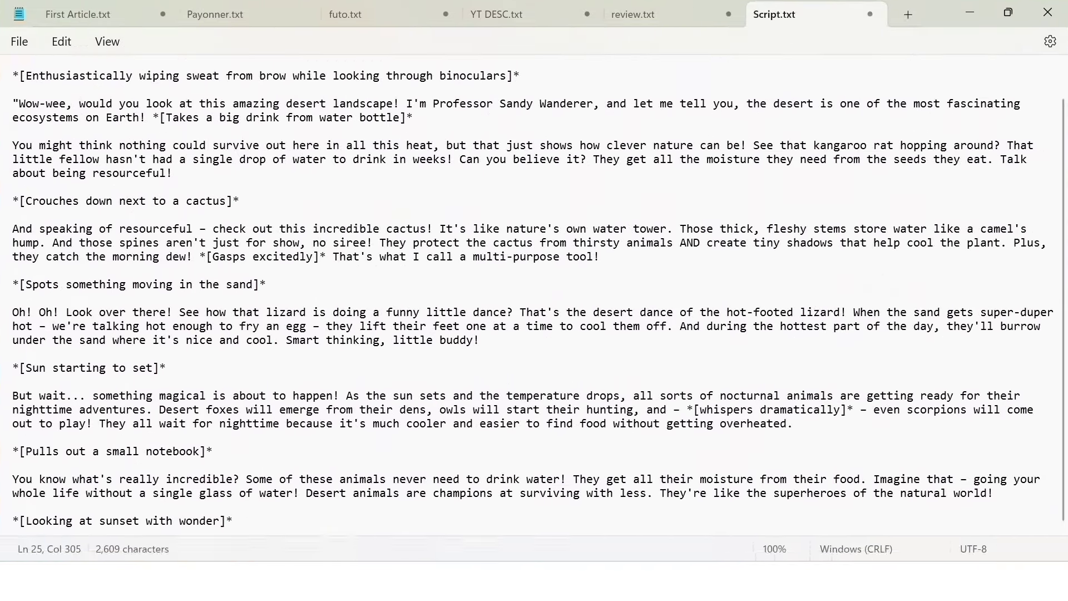
Step: Delete the separate stage direction lines about looking through binoculars, crouching by the cactus and spotting movement in the sand, plus leftover blank lines
left_click_drag(14, 74, 407, 92)
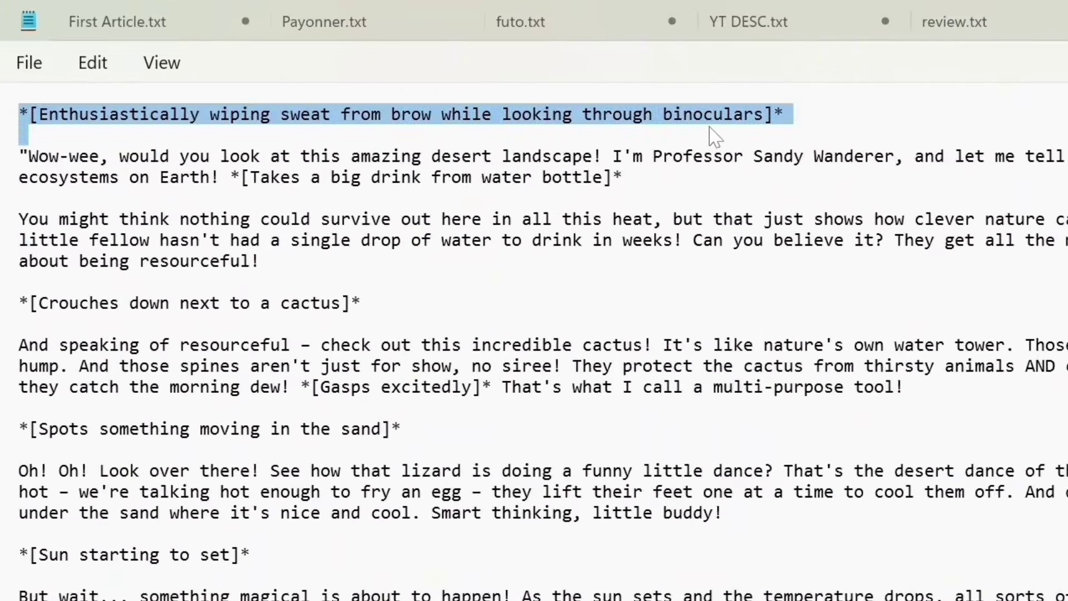
key("Delete")
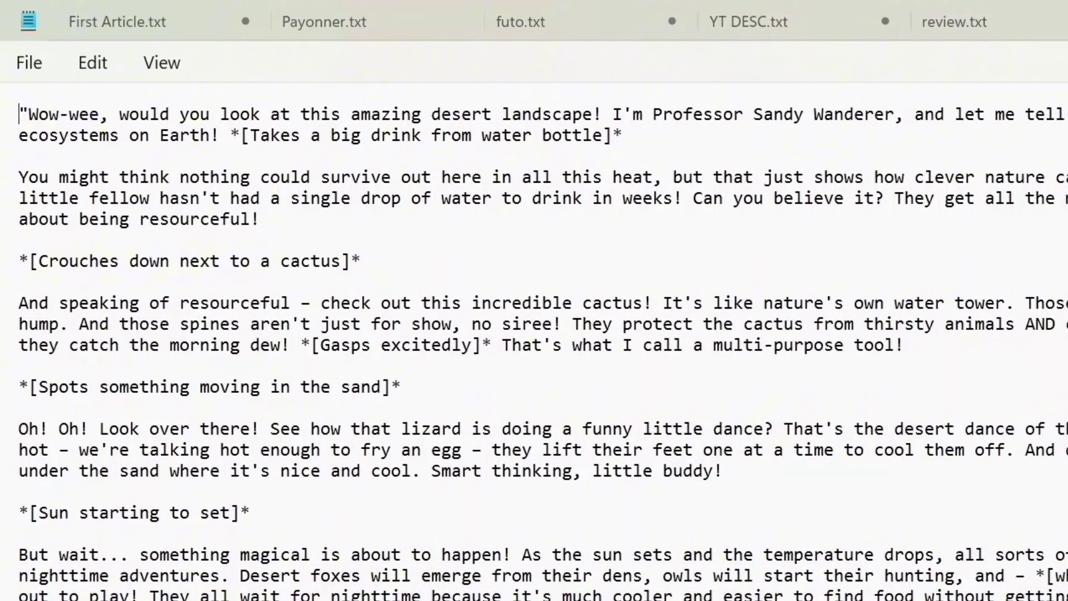
left_click_drag(18, 261, 409, 267)
key("Delete")
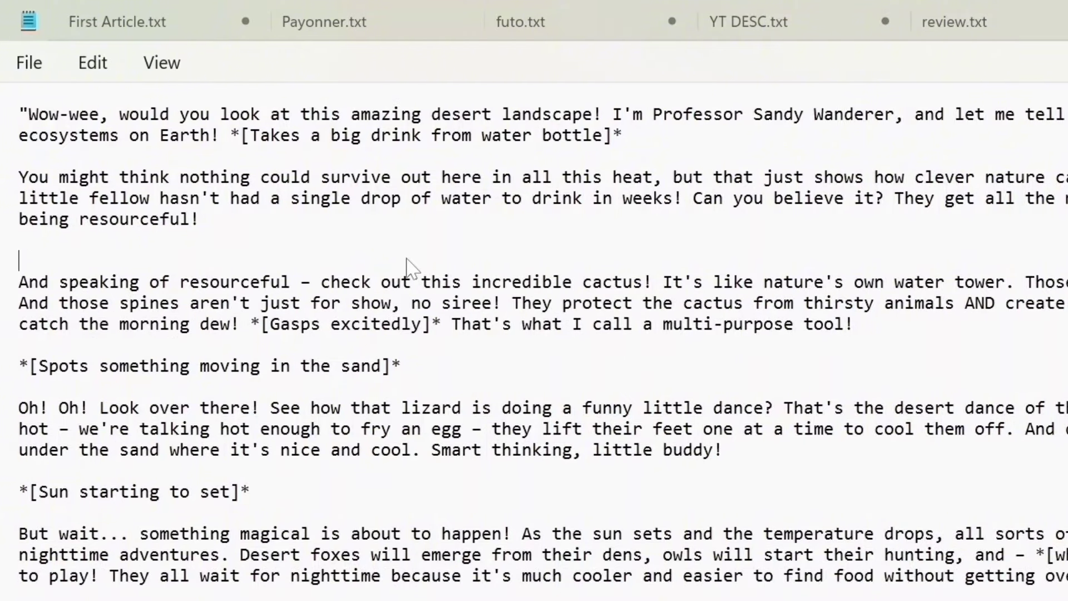
key("Delete")
left_click_drag(7, 345, 412, 359)
key("Delete")
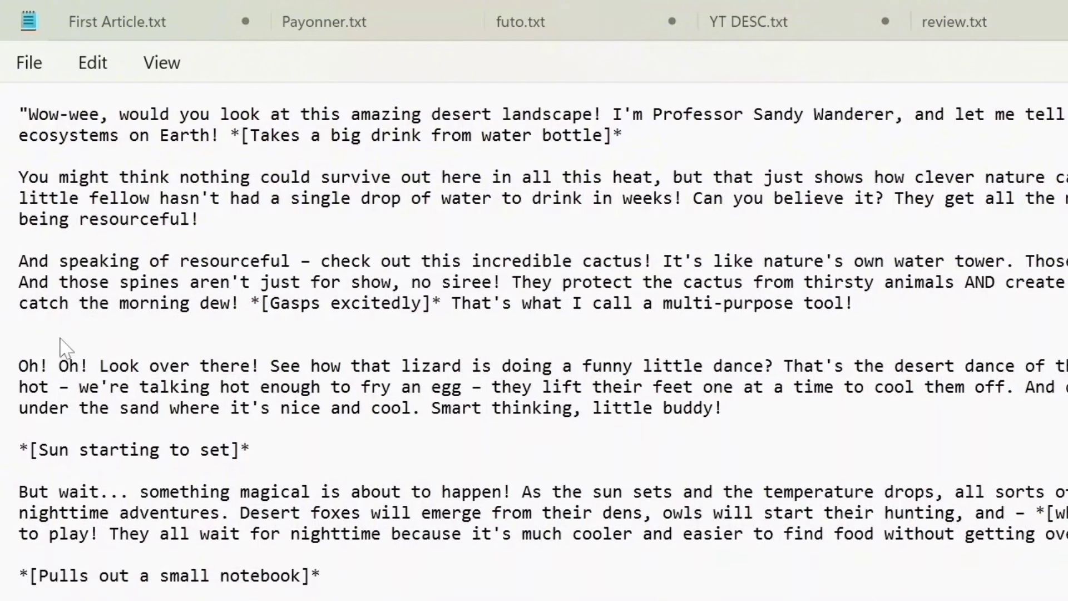
key("Delete")
Step: Delete the separate stage direction lines about the sun starting to set, the small notebook and looking at the sunset, plus leftover blank lines
left_click_drag(17, 428, 281, 434)
key("Delete")
key("Delete")
left_click_drag(17, 512, 382, 533)
key("Delete")
key("Delete")
left_click_drag(360, 575, 22, 576)
key("Delete")
key("Delete")
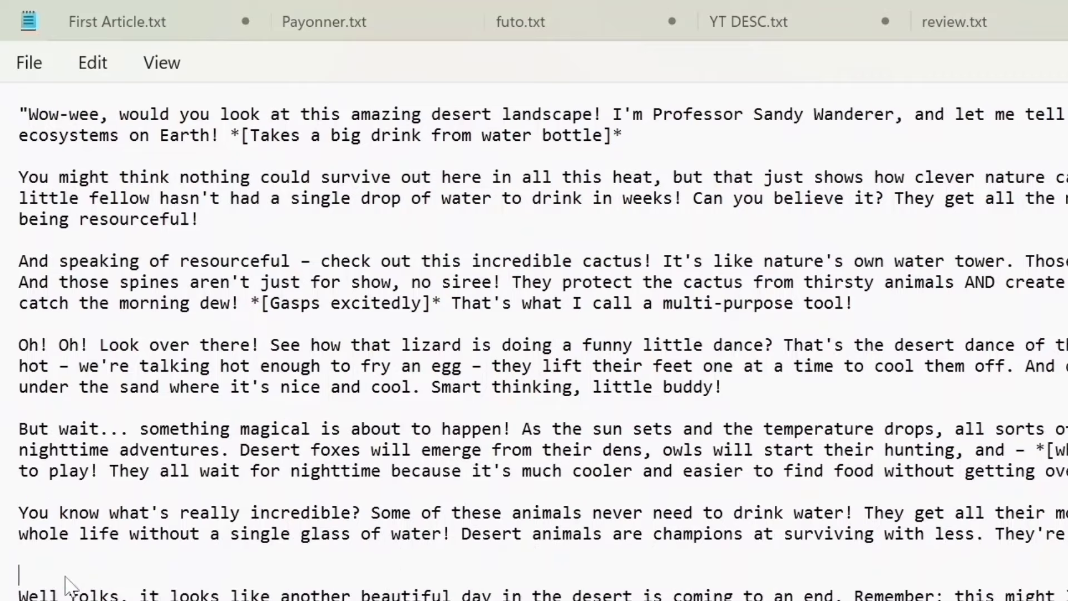
Step: Select the entire cleaned-up script in Script.txt and switch back to the Chrome browser
key("ctrl+a")
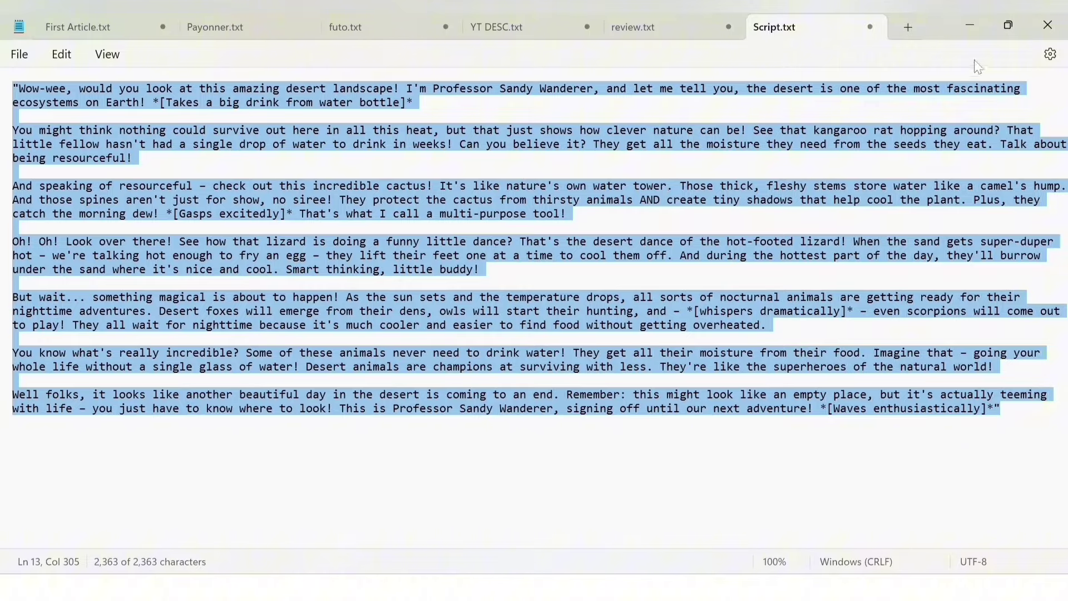
left_click(969, 26)
Step: Search the web for Clipchamp, look over its official home page and close that page
type("cli")
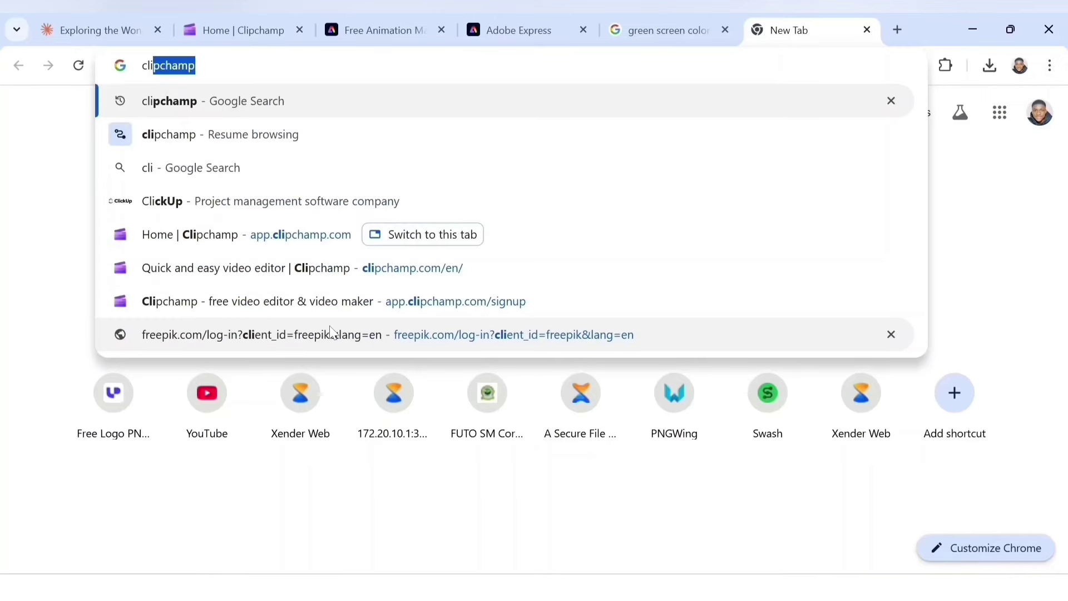
key("Return")
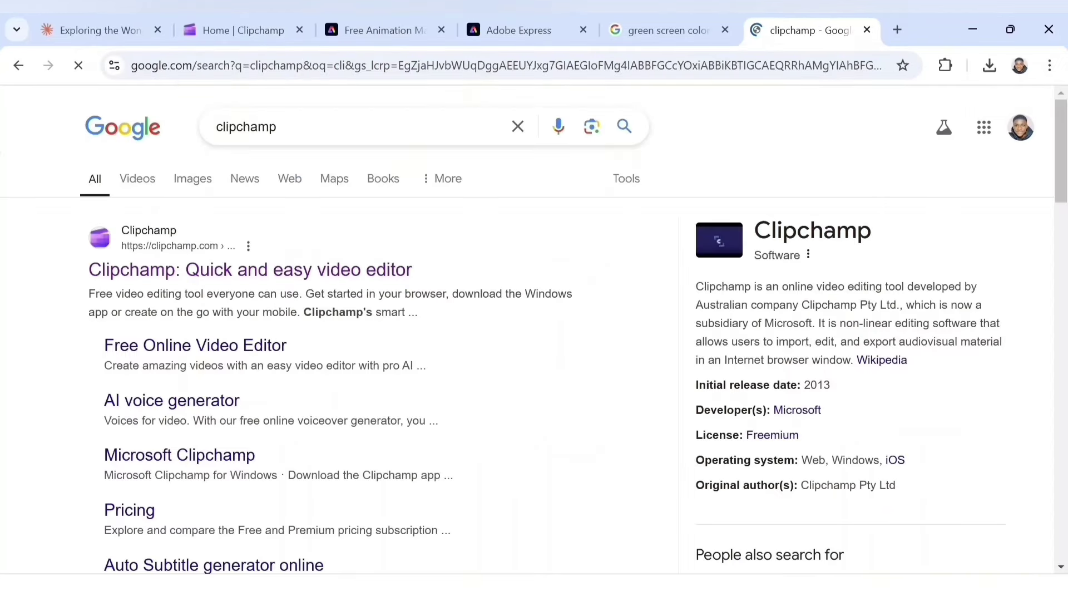
left_click(123, 217)
left_click_drag(105, 273, 389, 336)
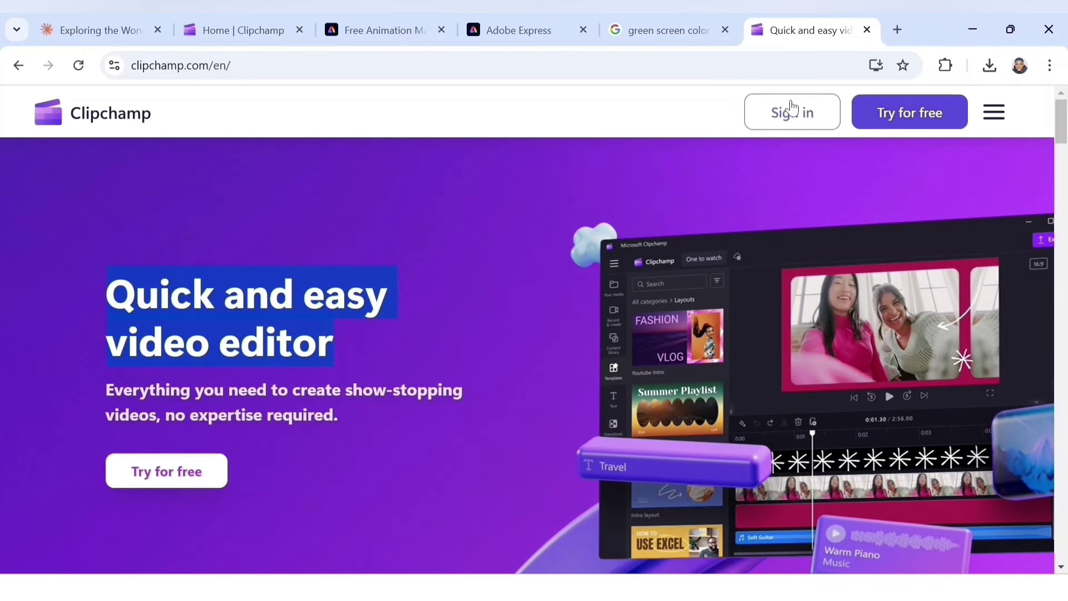
key("ctrl+w")
Step: Create a new video from scratch in the Clipchamp account that is already open
left_click(263, 29)
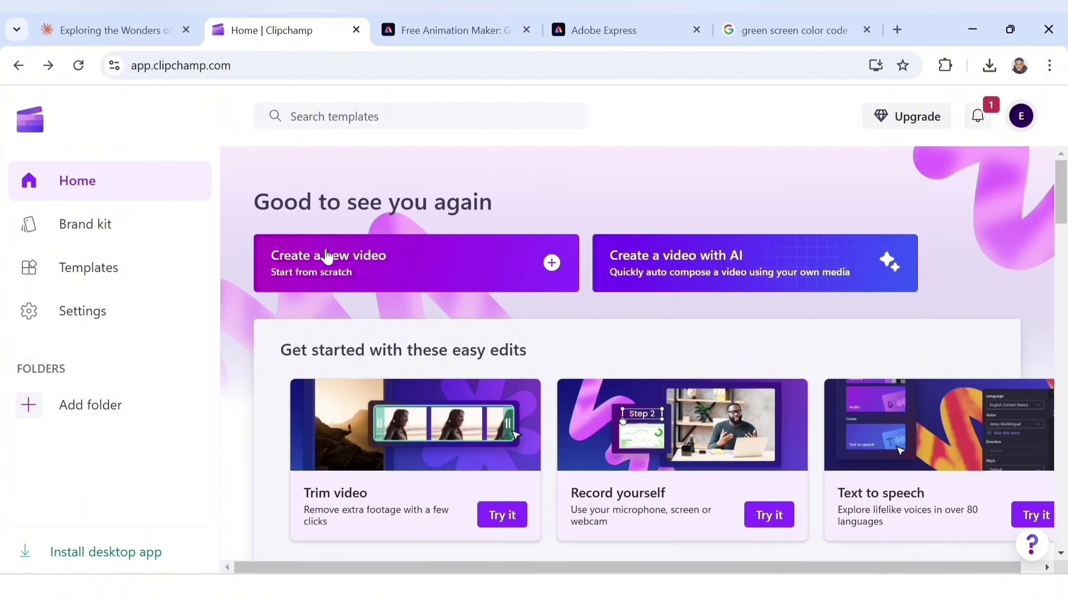
left_click(427, 261)
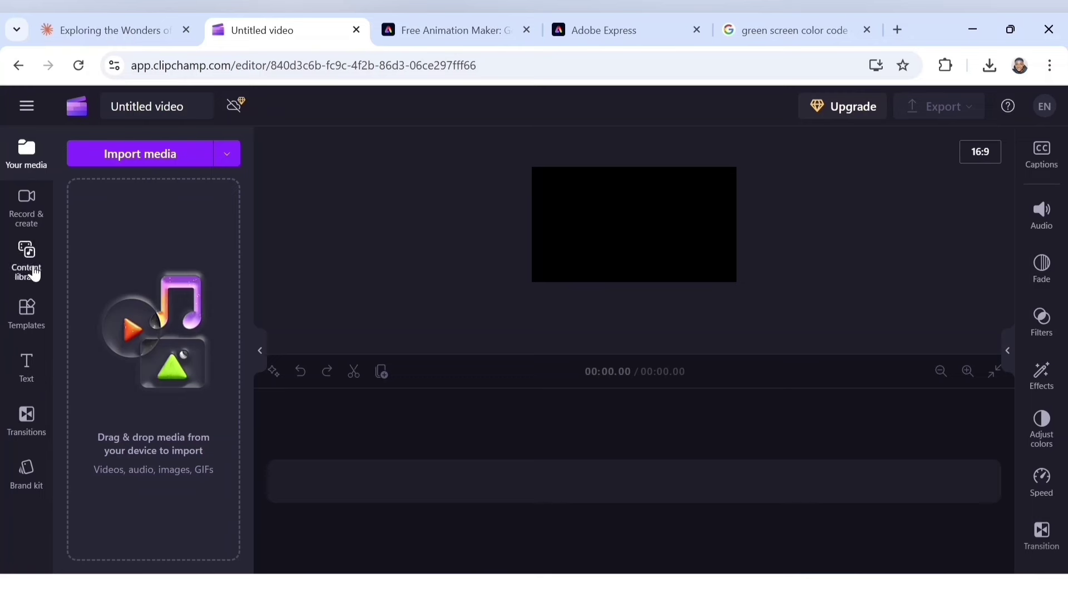
Step: Add a new text-to-speech clip to the empty video's timeline
left_click(27, 214)
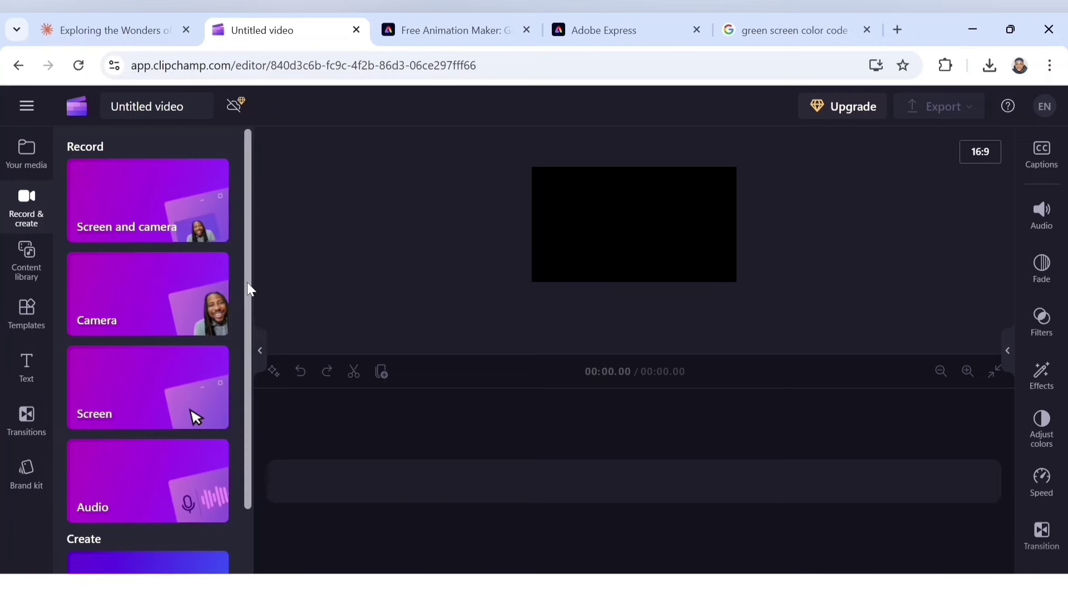
left_click_drag(248, 283, 247, 385)
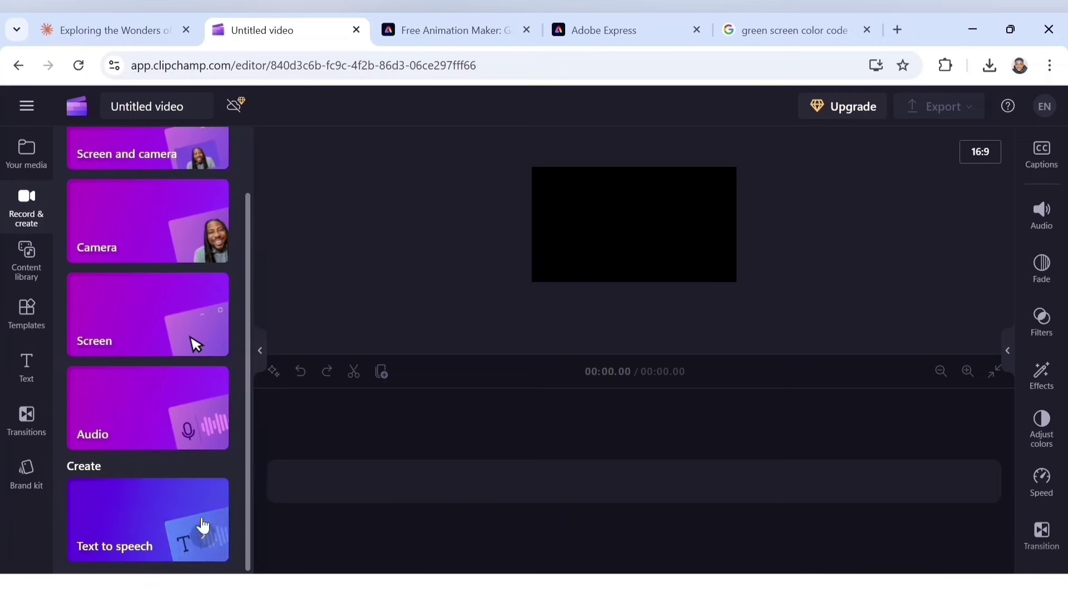
left_click(139, 523)
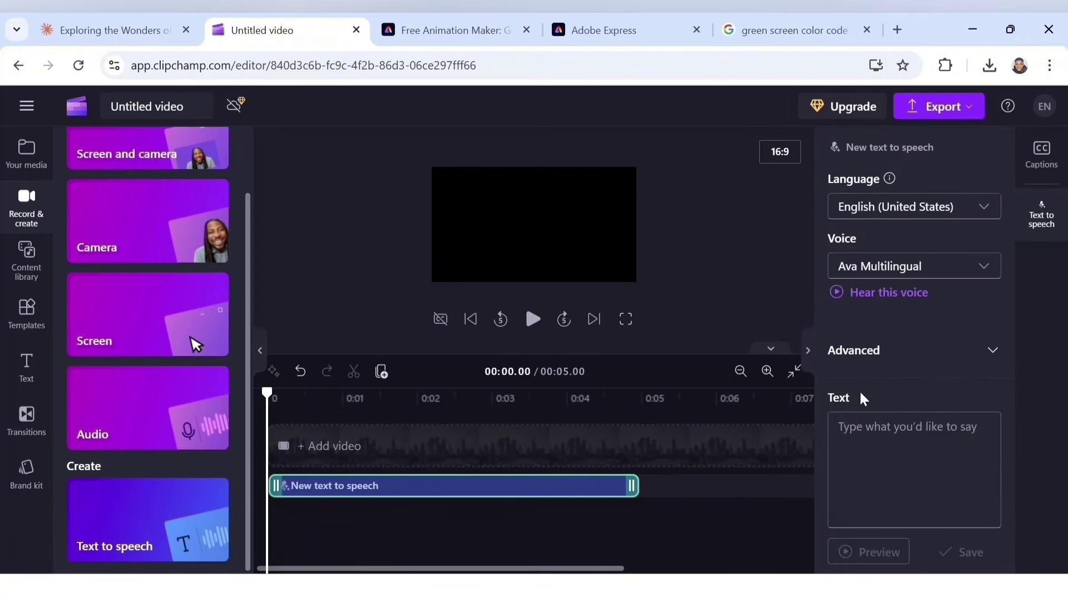
Step: Paste the copied script as the speech text and delete the closing stage direction "*[Waves enthusiastically]*"
key("ctrl+v")
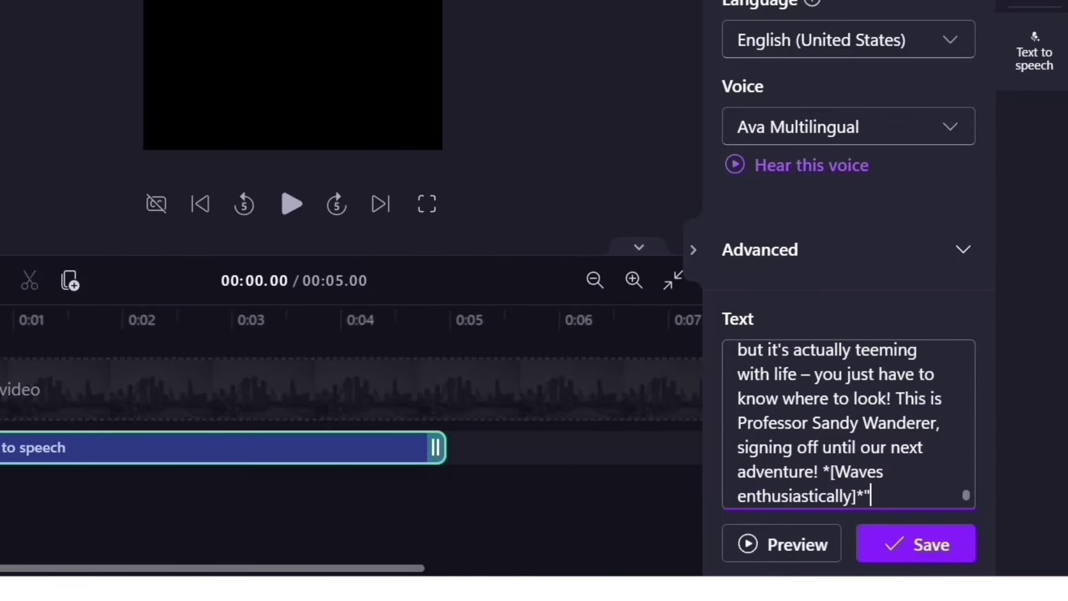
left_click_drag(828, 472, 870, 487)
key("BackSpace")
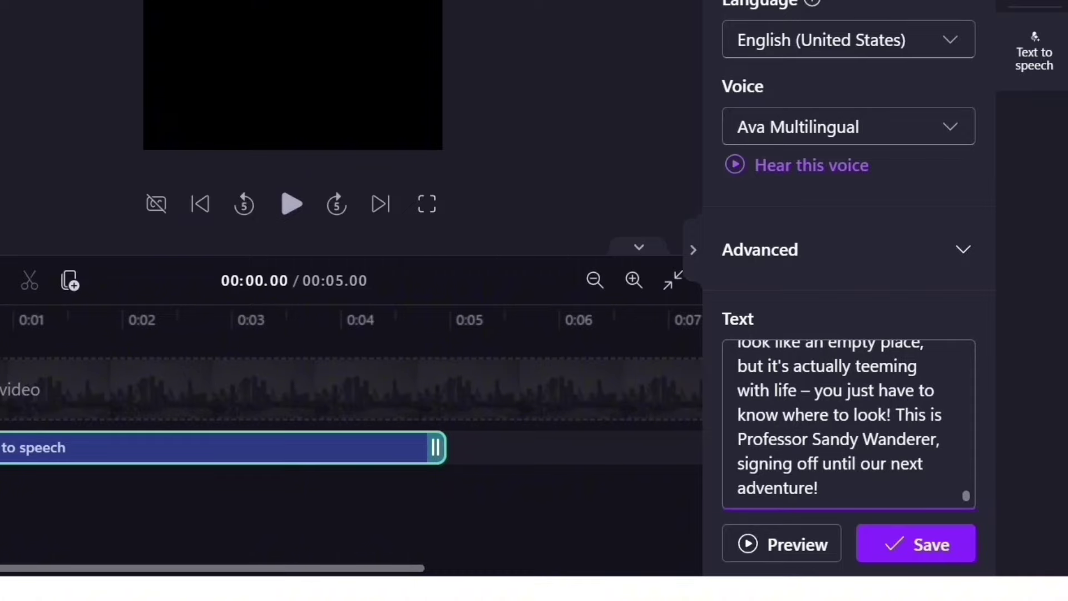
scroll(849, 423, "up", 5)
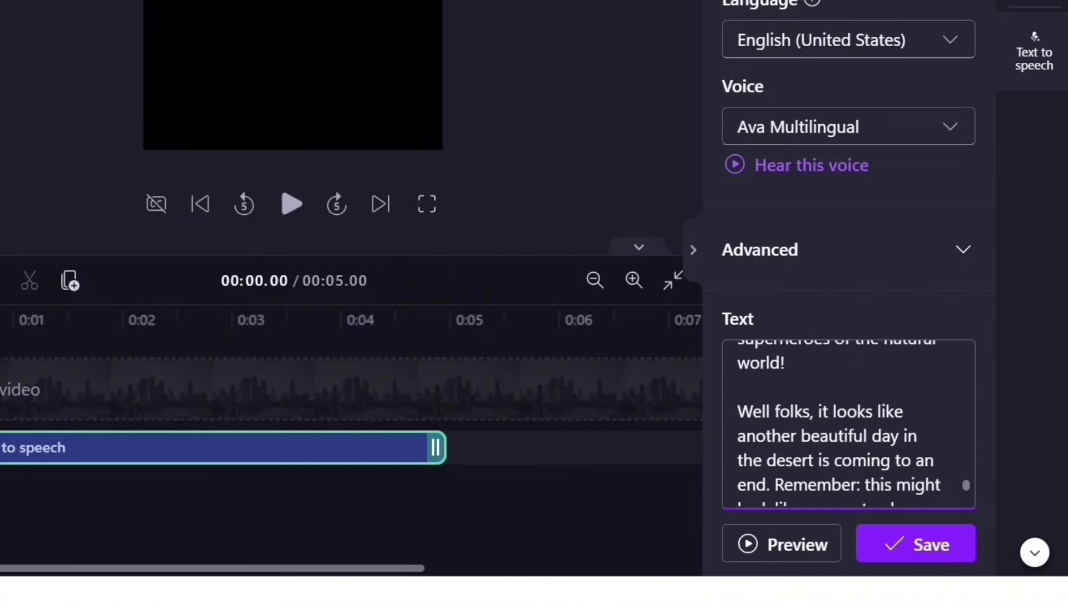
scroll(848, 422, "up", 10)
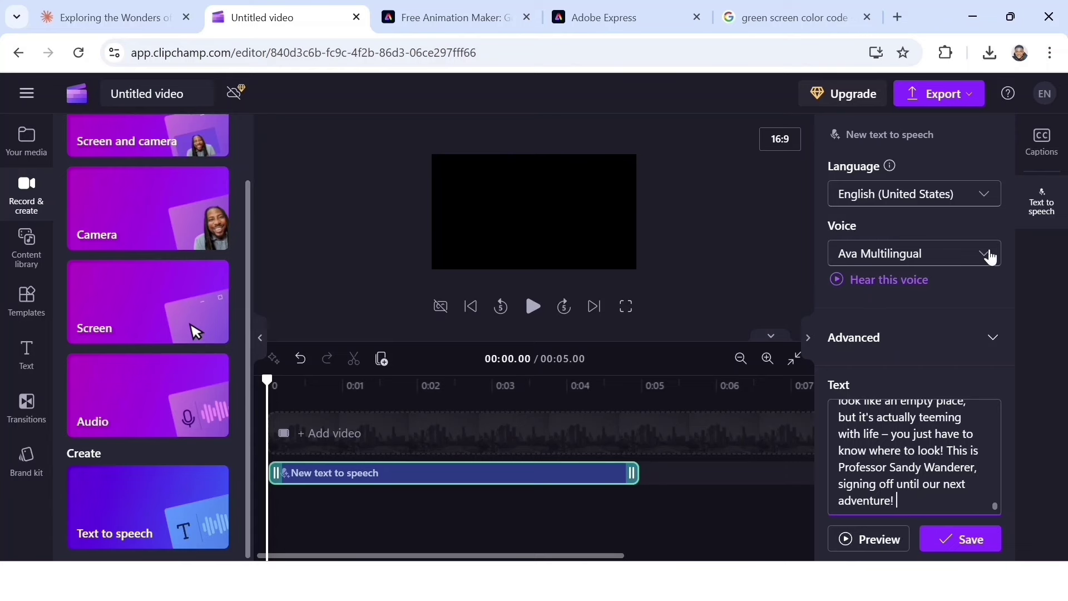
Step: Change the voice of the text-to-speech clip to Kai
left_click(992, 256)
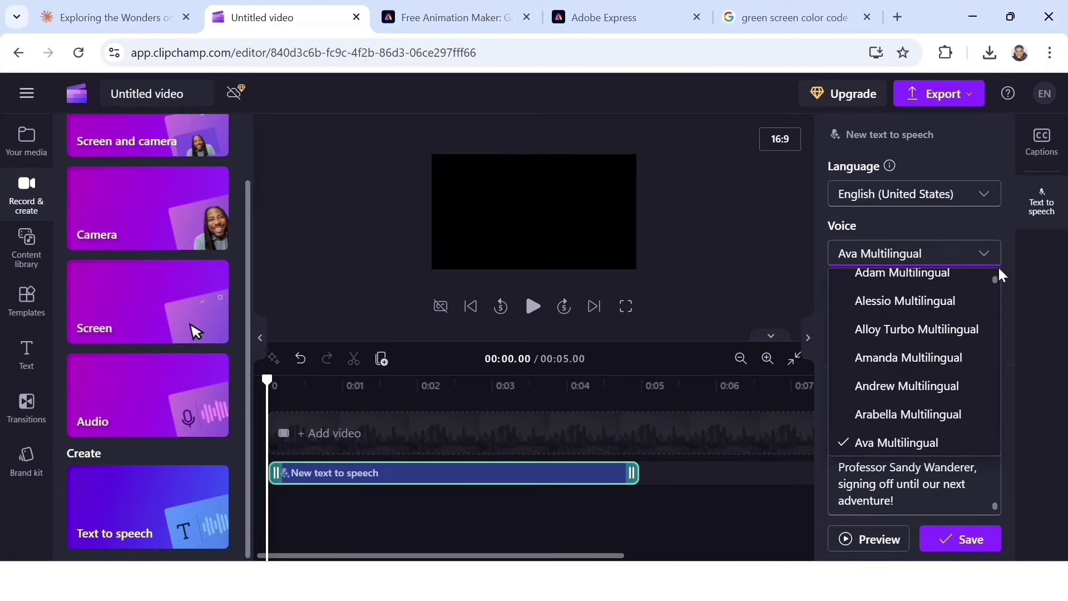
left_click_drag(996, 287, 996, 436)
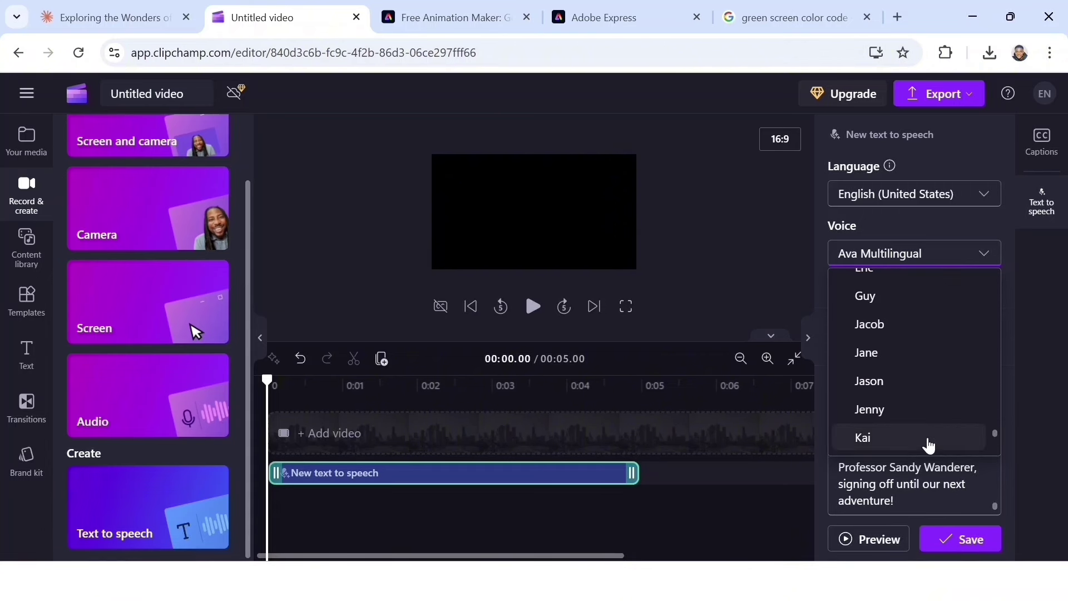
left_click(928, 441)
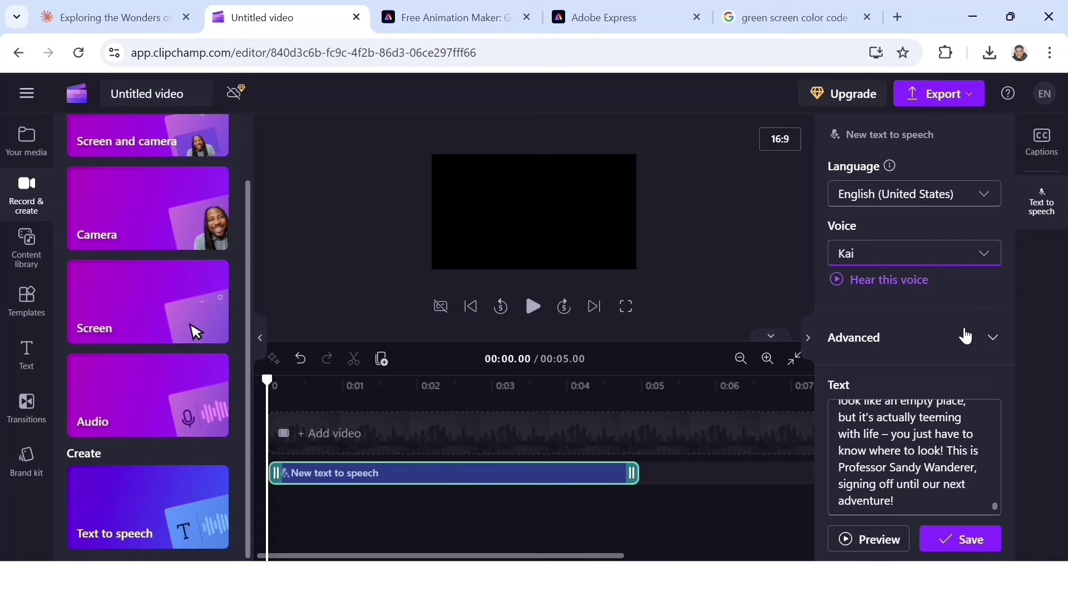
Step: Set the vocal pitch to Extra High in the advanced voice options and save the generated speech
left_click(964, 336)
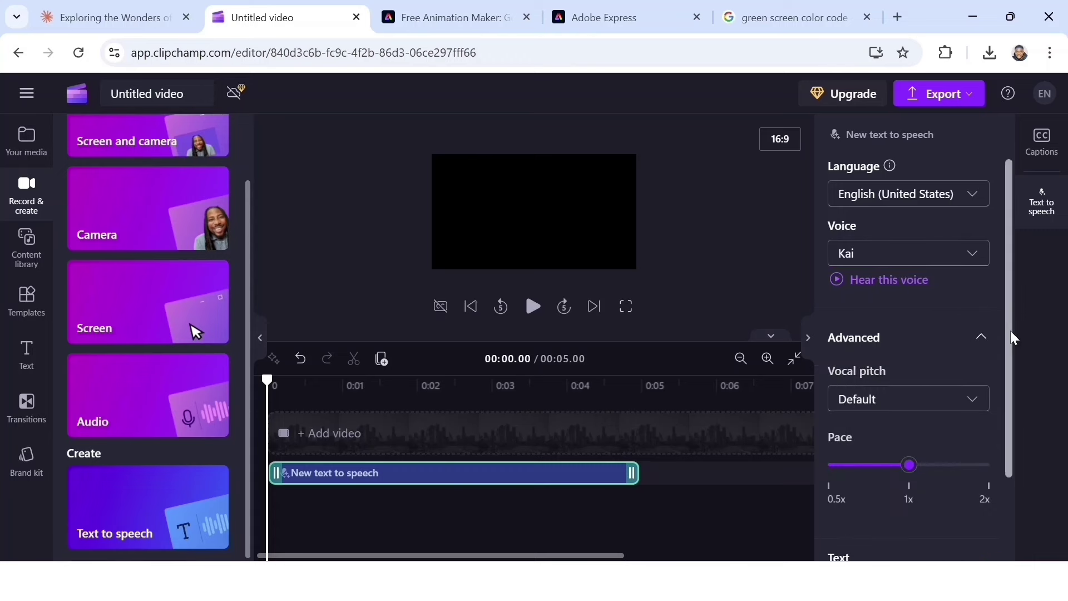
left_click_drag(1014, 337, 1018, 398)
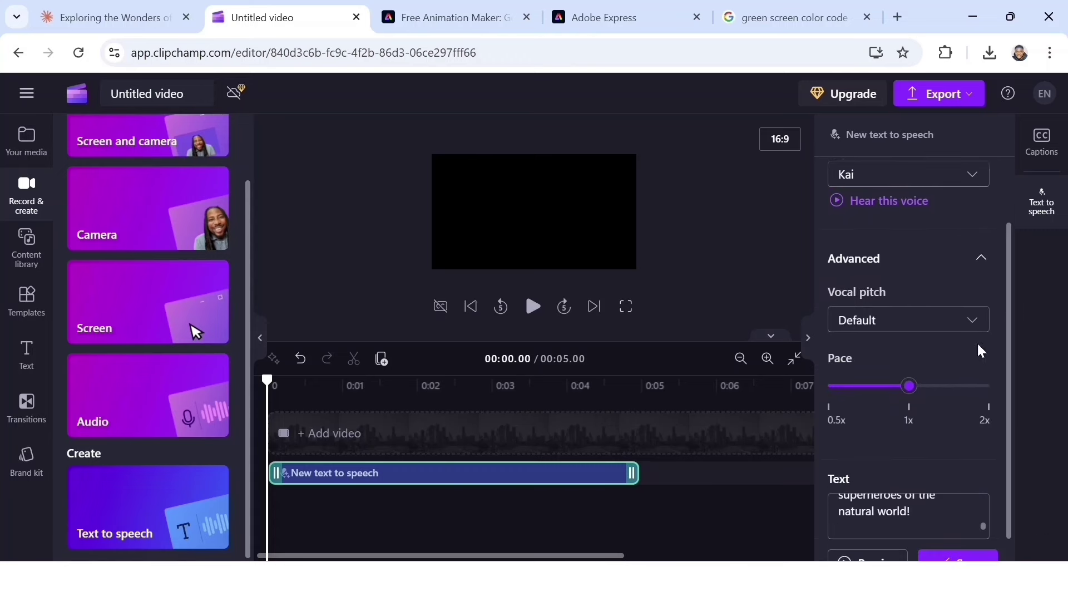
left_click(966, 318)
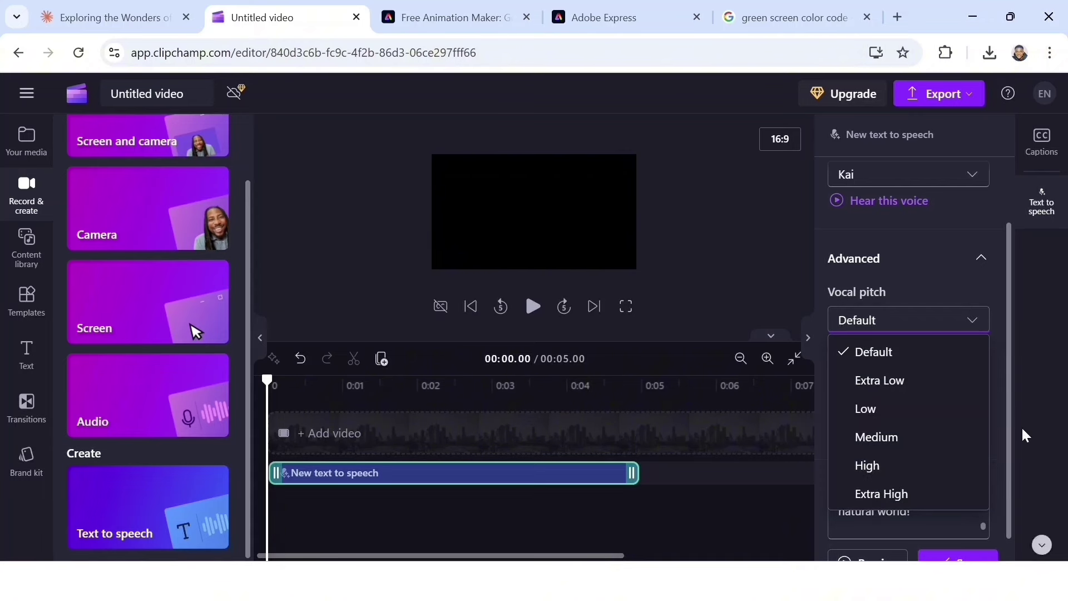
left_click(939, 498)
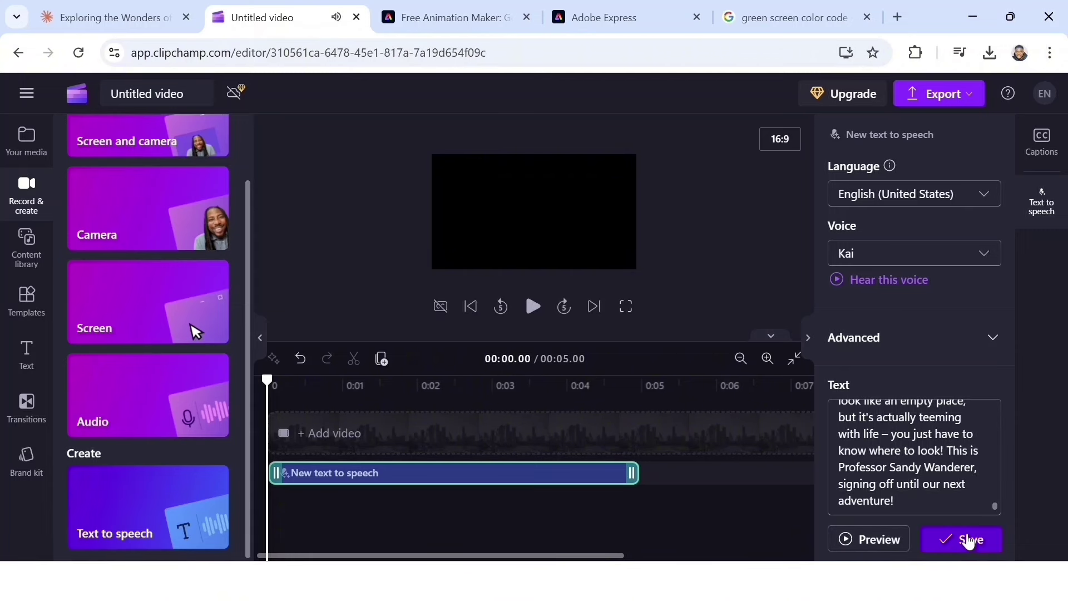
left_click(968, 540)
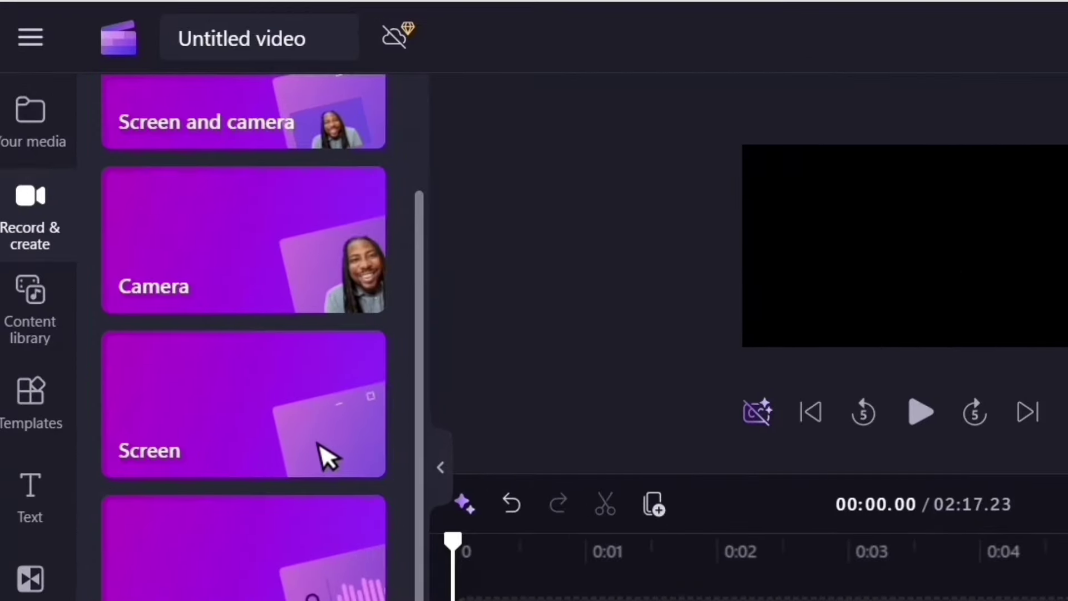
Step: Name the video Animate and export it in 480p quality
type("Anima")
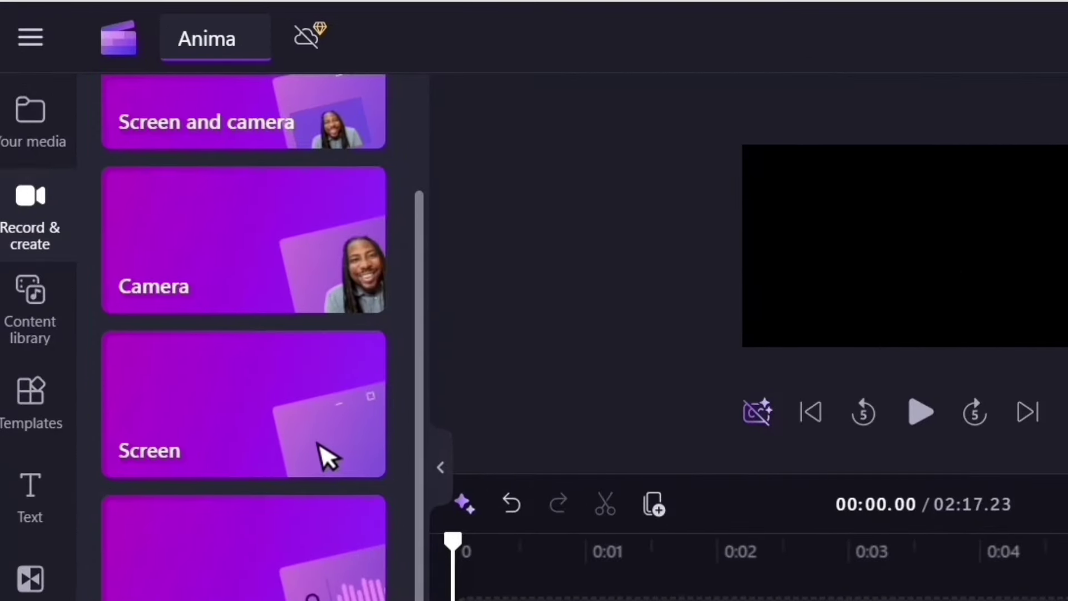
type("te")
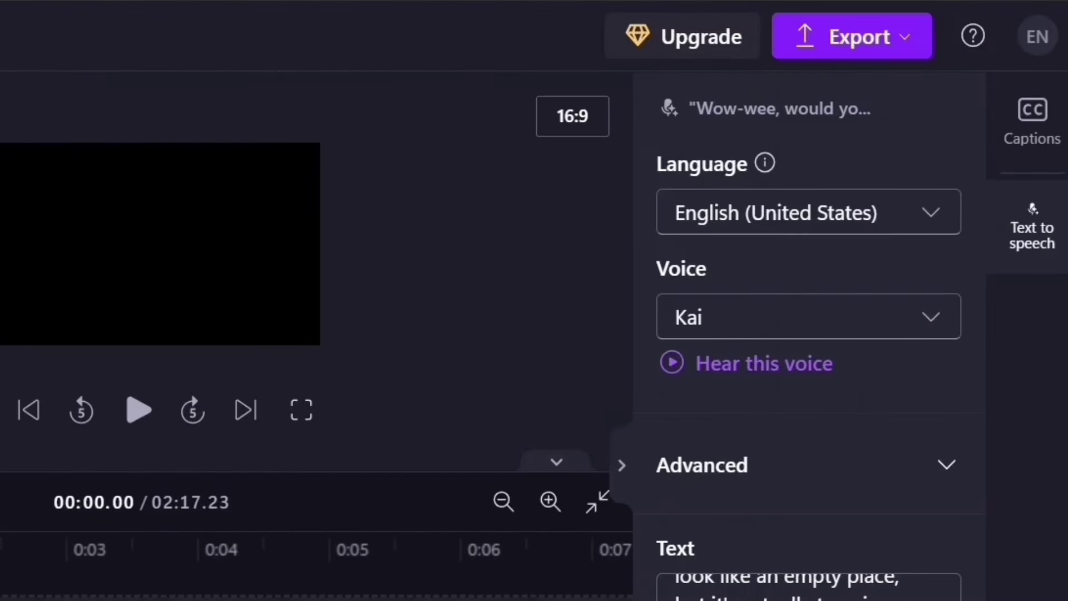
left_click(912, 40)
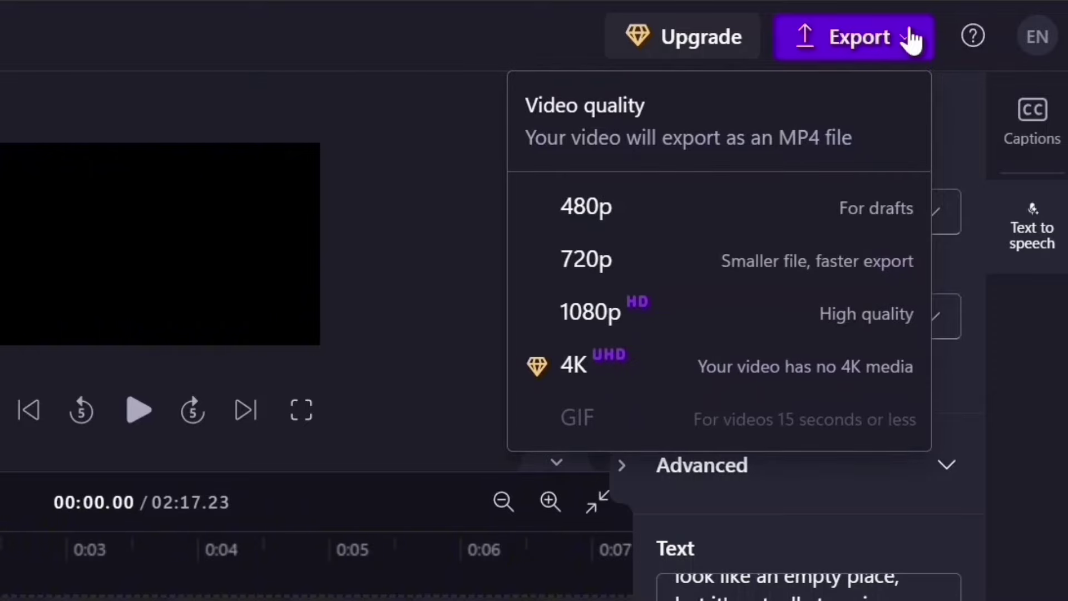
left_click(723, 208)
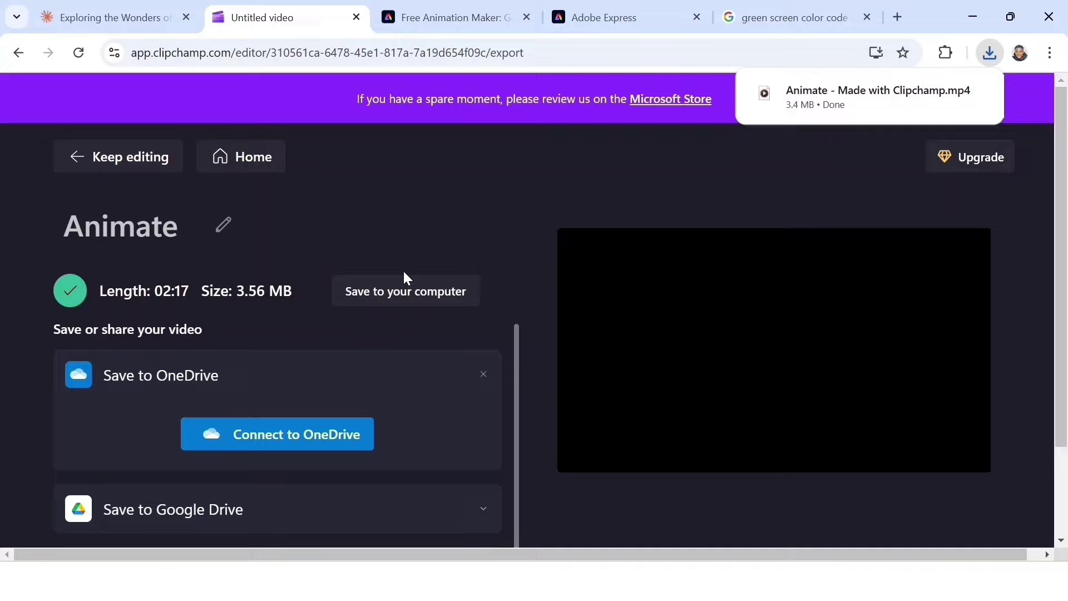
Step: Search the web for "adobe express animation" in a new tab and close the results page
left_click(897, 17)
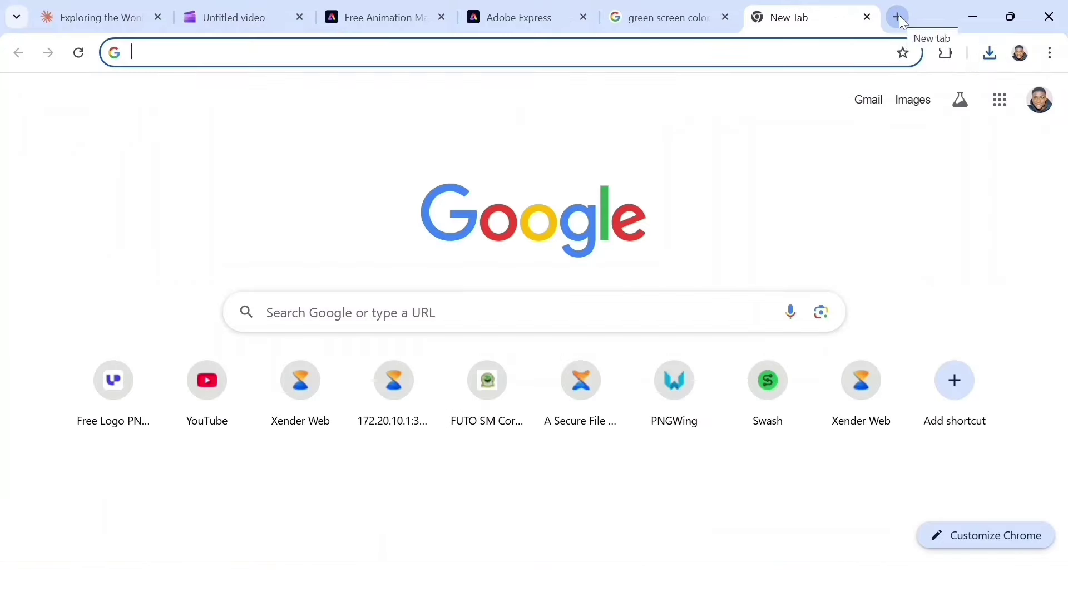
type("ado")
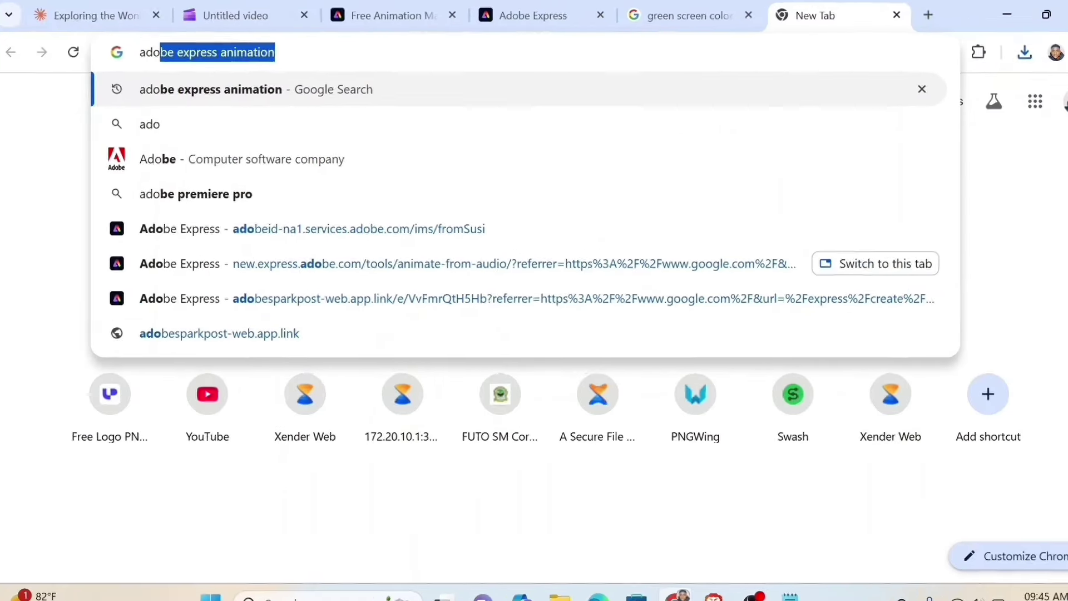
left_click(268, 61)
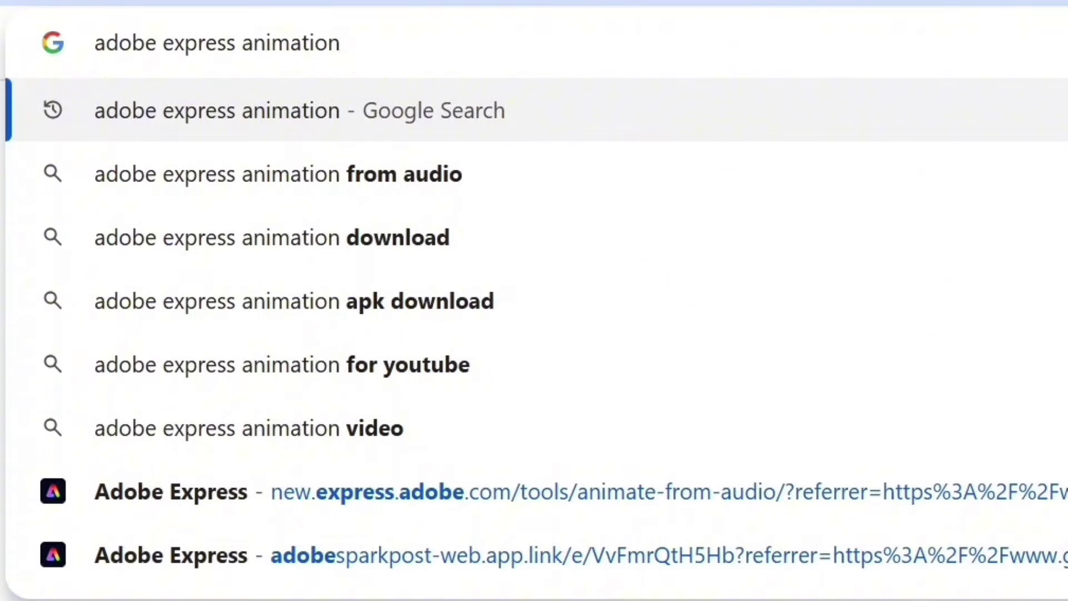
key("Return")
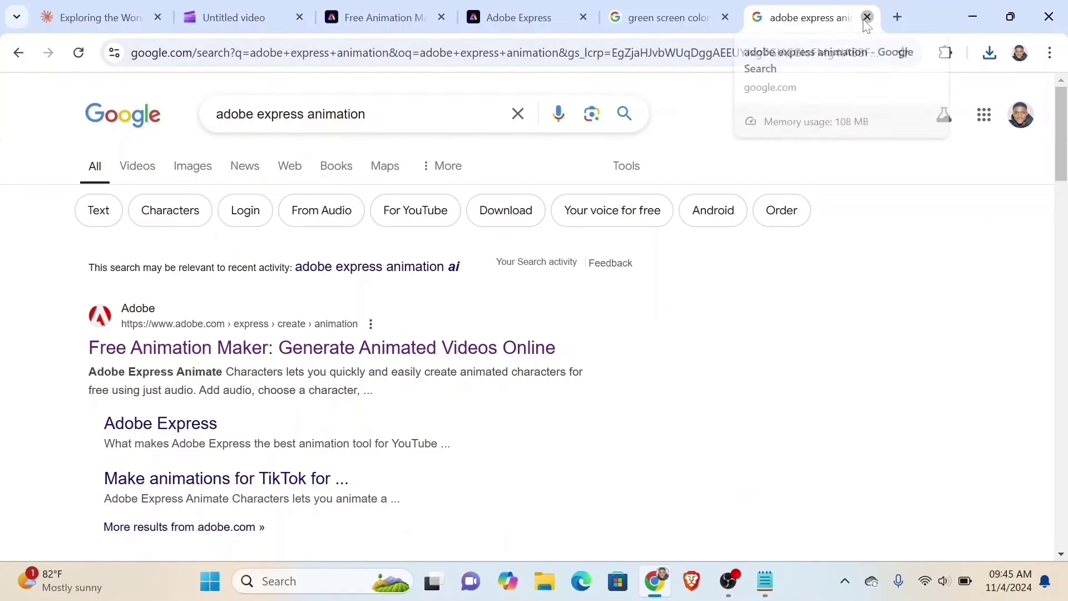
left_click(867, 17)
Step: Look over the introduction on Adobe's animation maker page and switch to the open Adobe Express character animation tool
left_click_drag(81, 312, 499, 453)
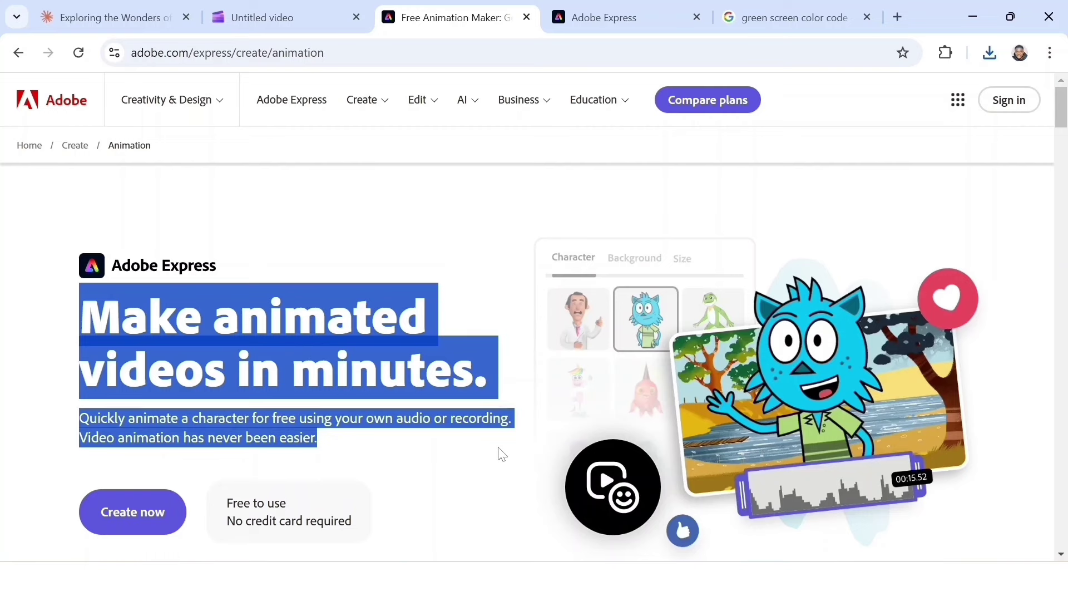
left_click(381, 453)
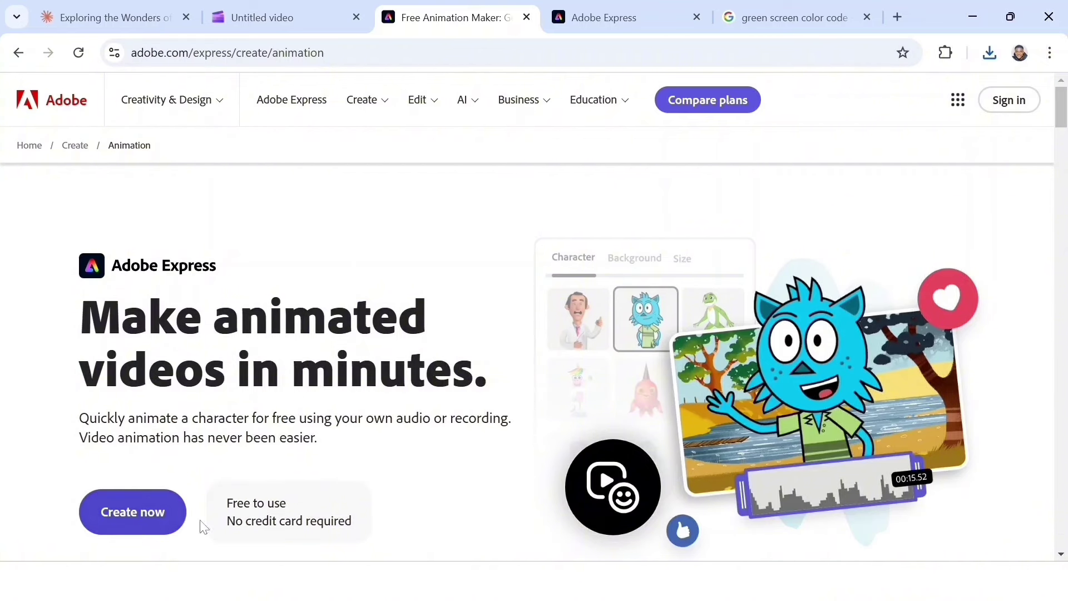
left_click(594, 21)
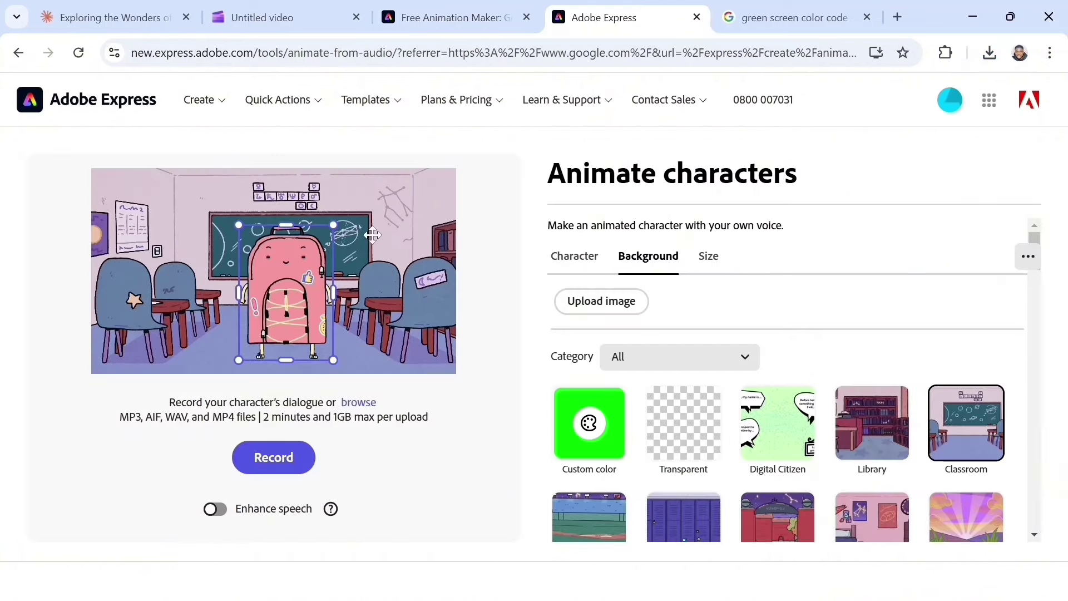
Step: Try the characters Wag the Cat, David and Gaby in the classroom scene and browse the rest of the character collection
left_click(567, 268)
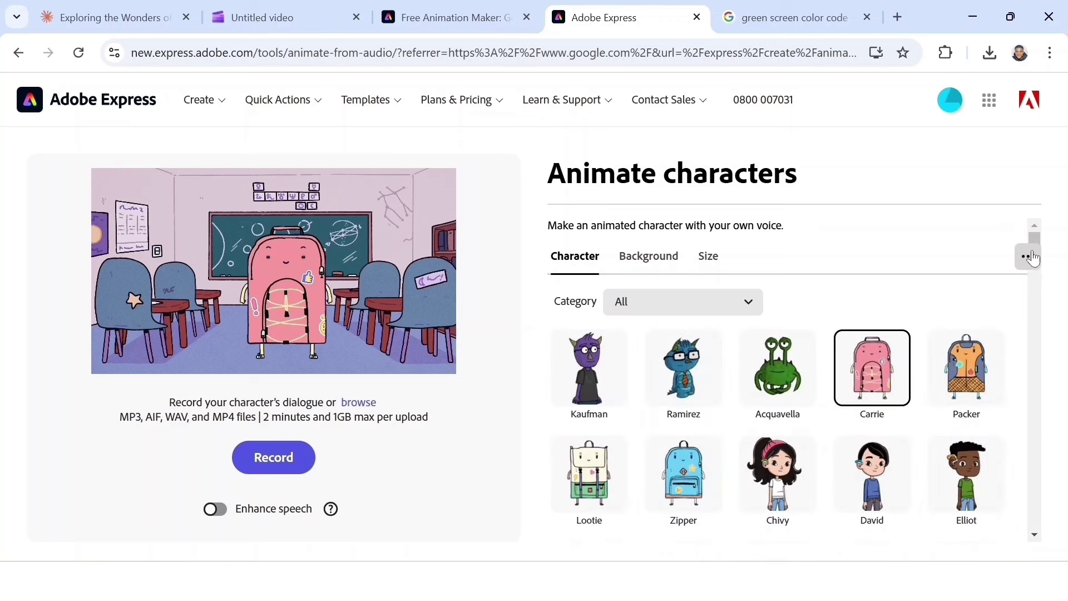
scroll(1037, 236, "down", 3)
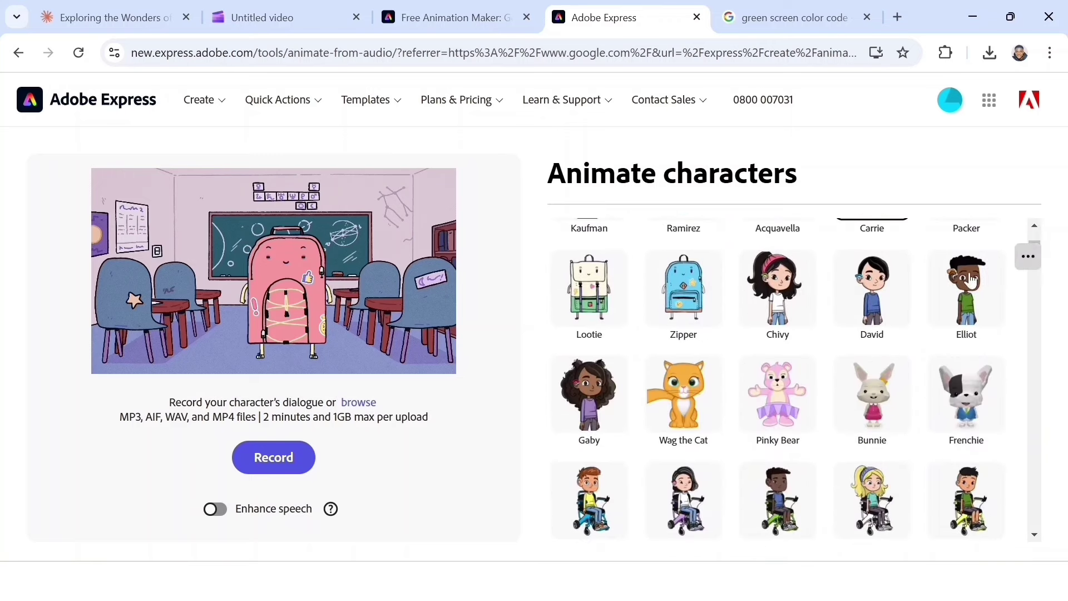
left_click(684, 393)
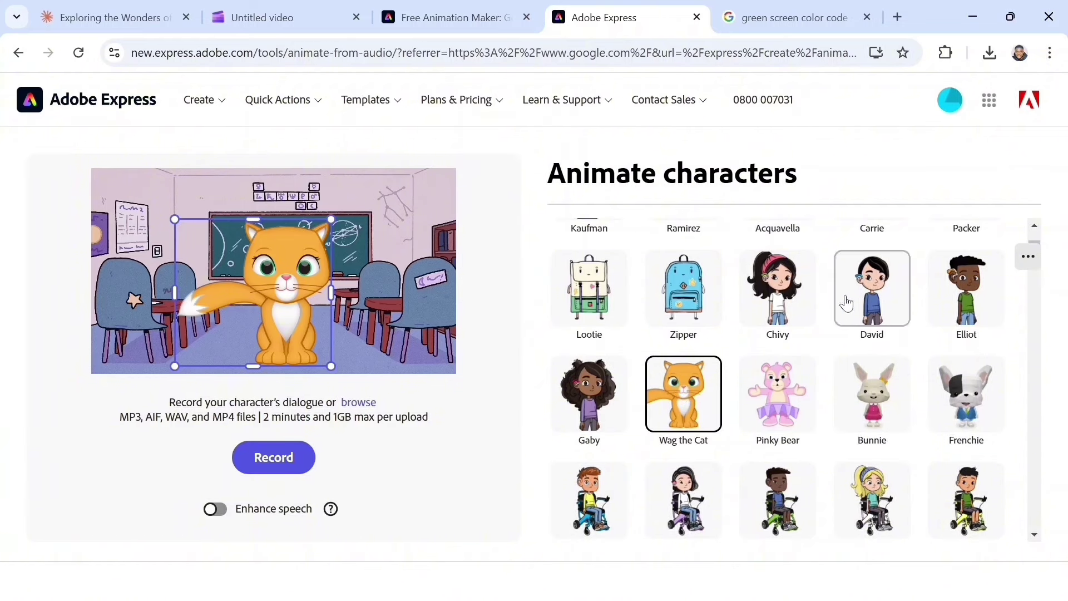
left_click(895, 305)
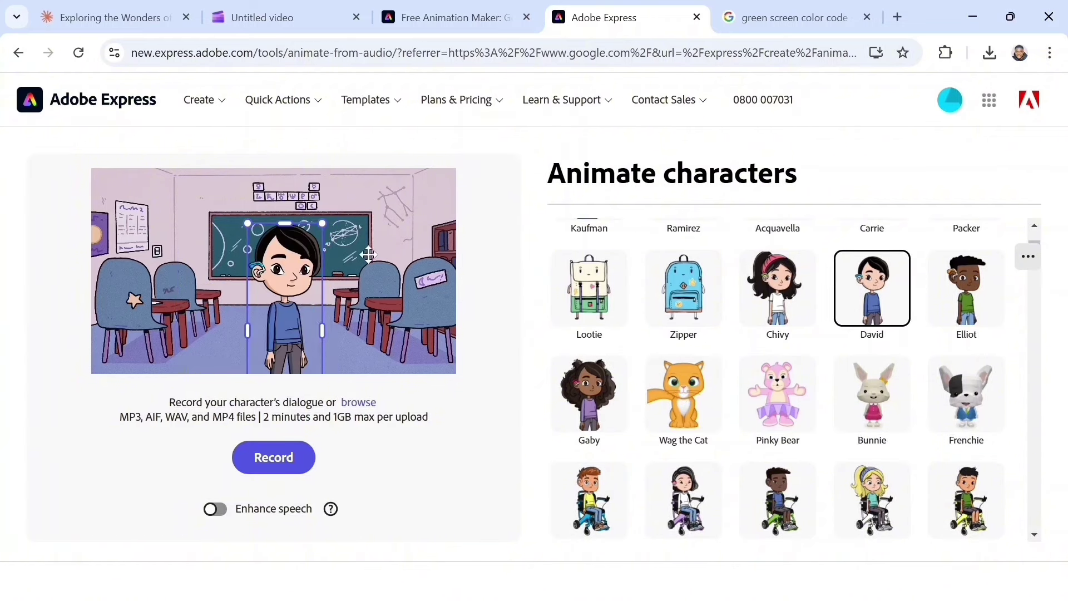
left_click(610, 418)
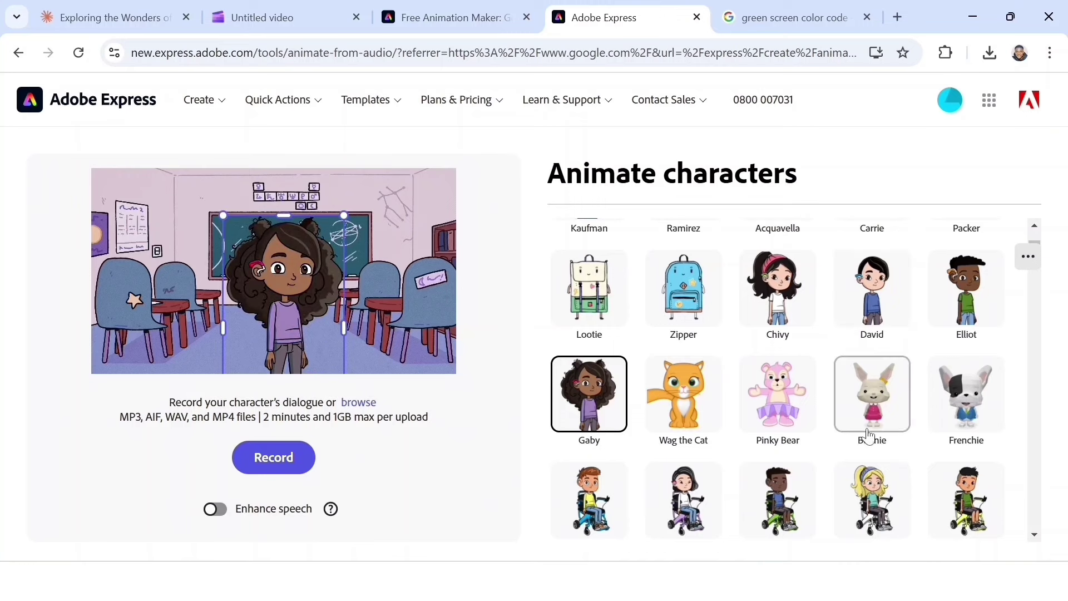
scroll(1033, 283, "down", 10)
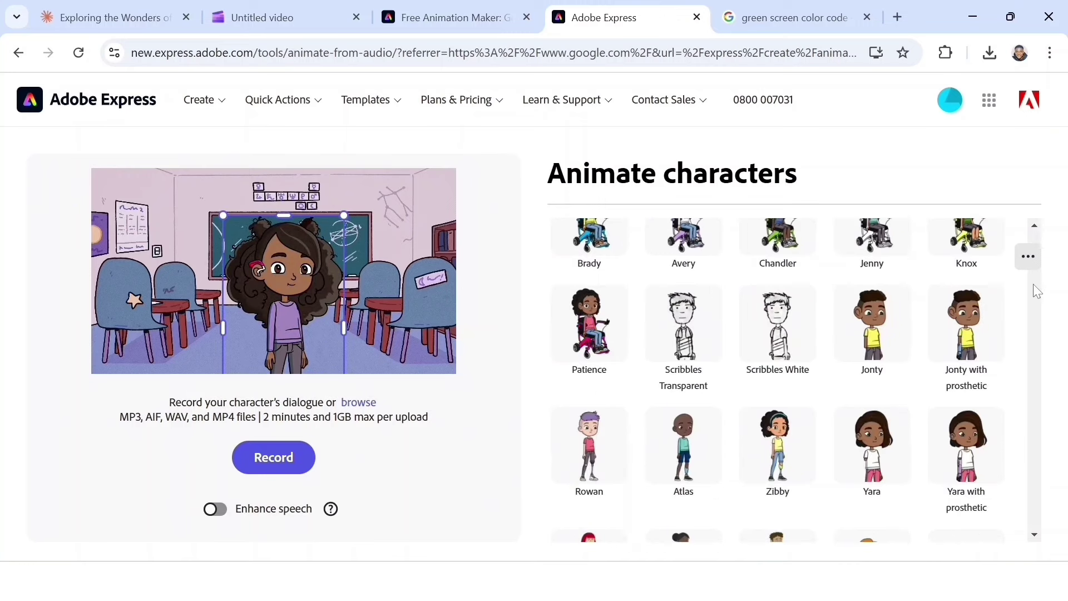
scroll(1032, 282, "down", 4)
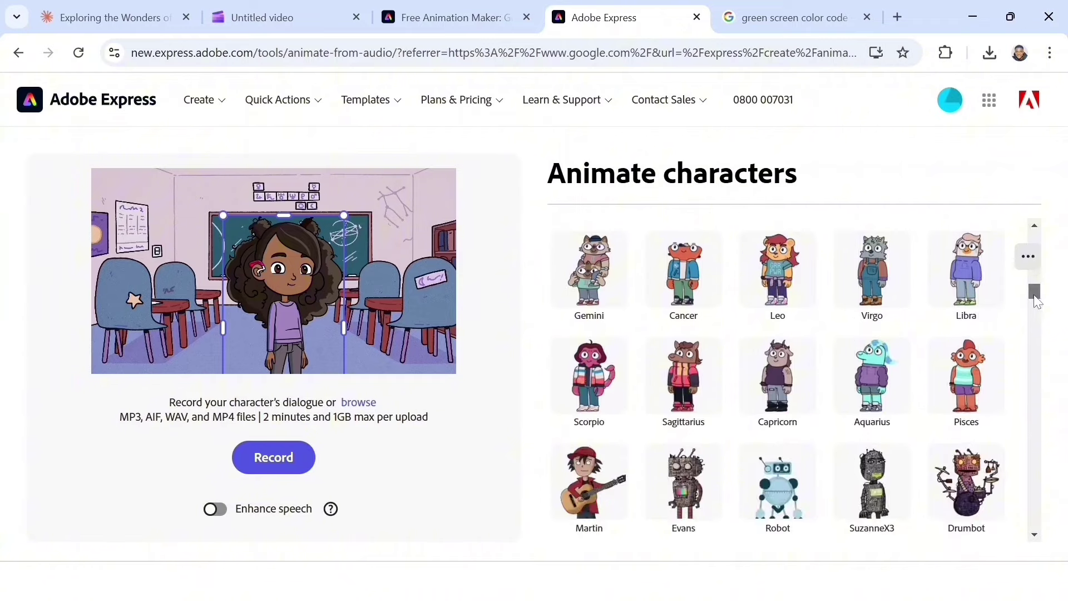
left_click_drag(1032, 289, 1031, 246)
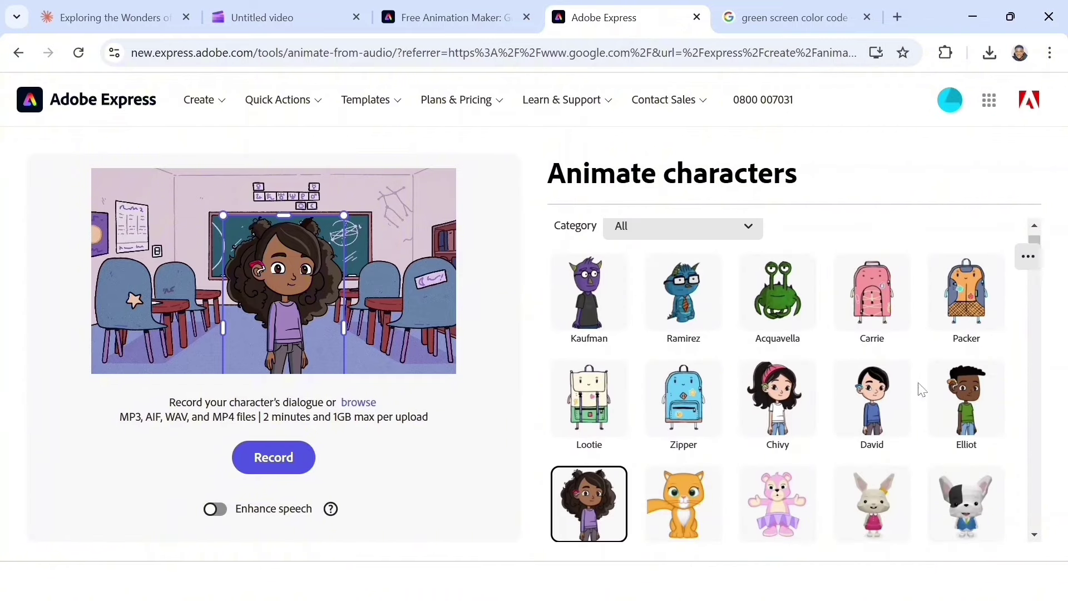
Step: Choose the character David and move him up in the classroom scene until his whole body fits the frame
left_click(884, 392)
left_click_drag(292, 312, 282, 241)
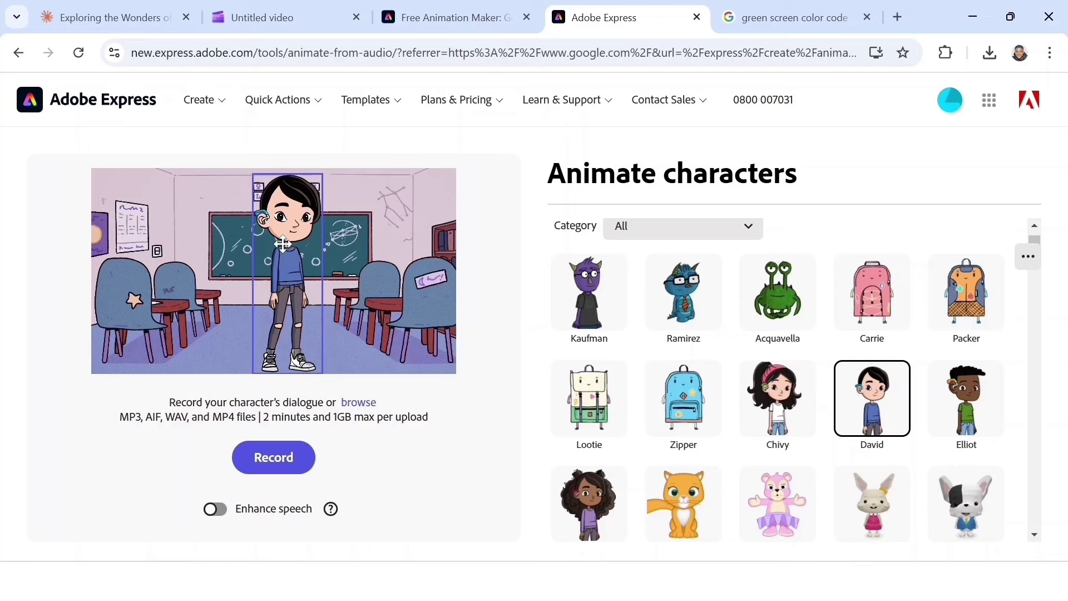
Step: Set the scene's background to the green custom color, check the YouTube landscape size and return to the character collection
scroll(1037, 238, "up", 1)
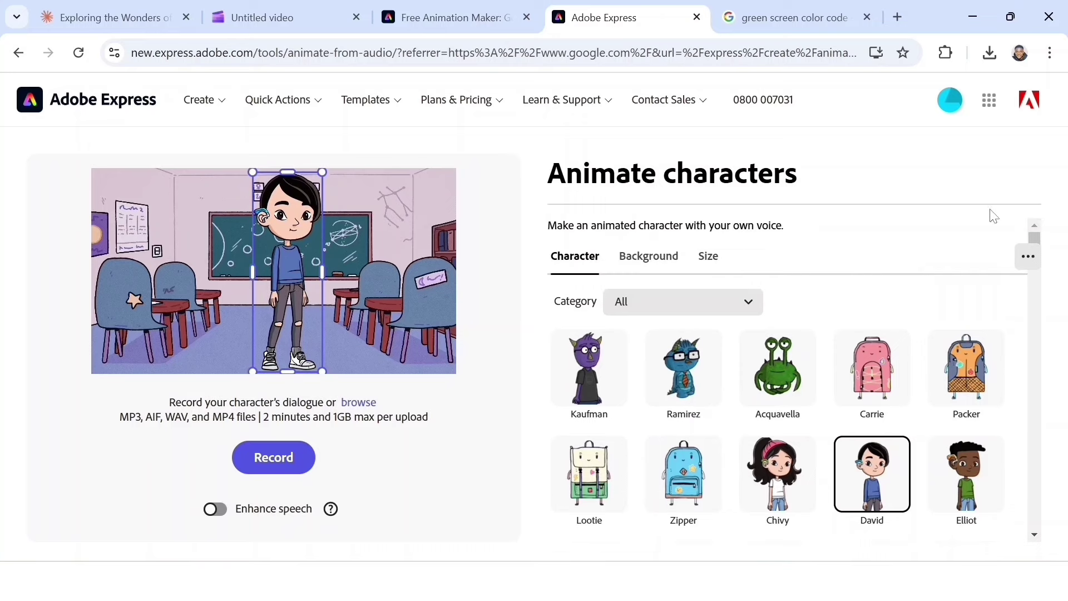
left_click(646, 261)
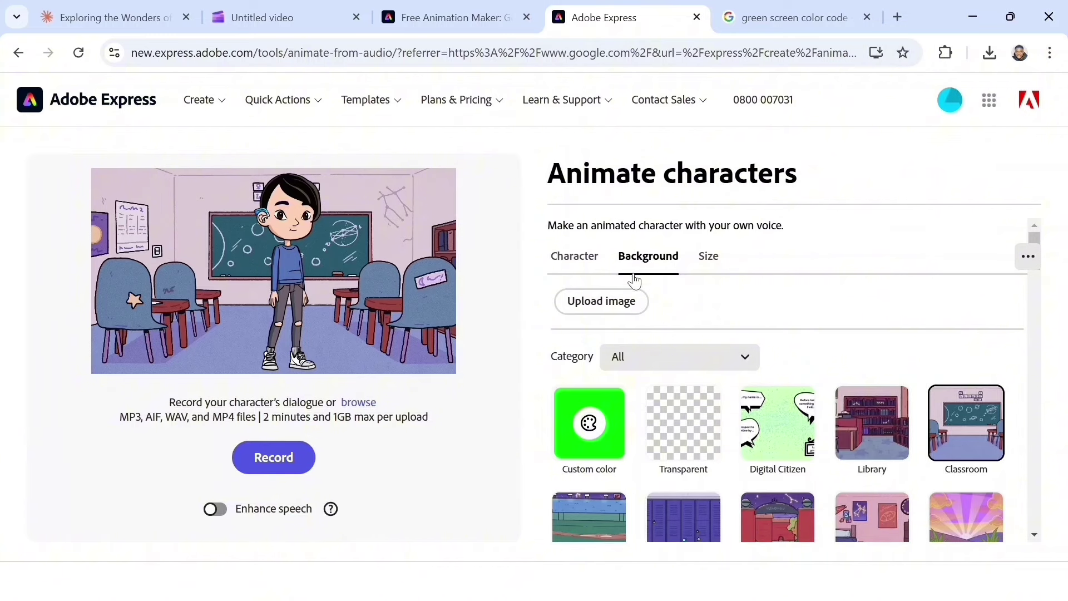
left_click(589, 423)
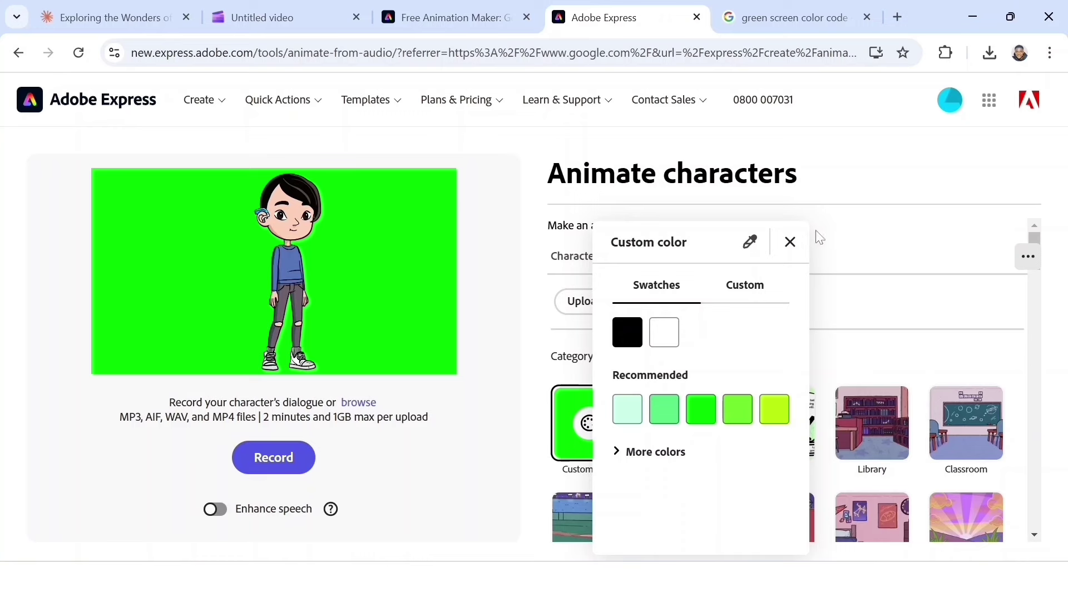
left_click(790, 242)
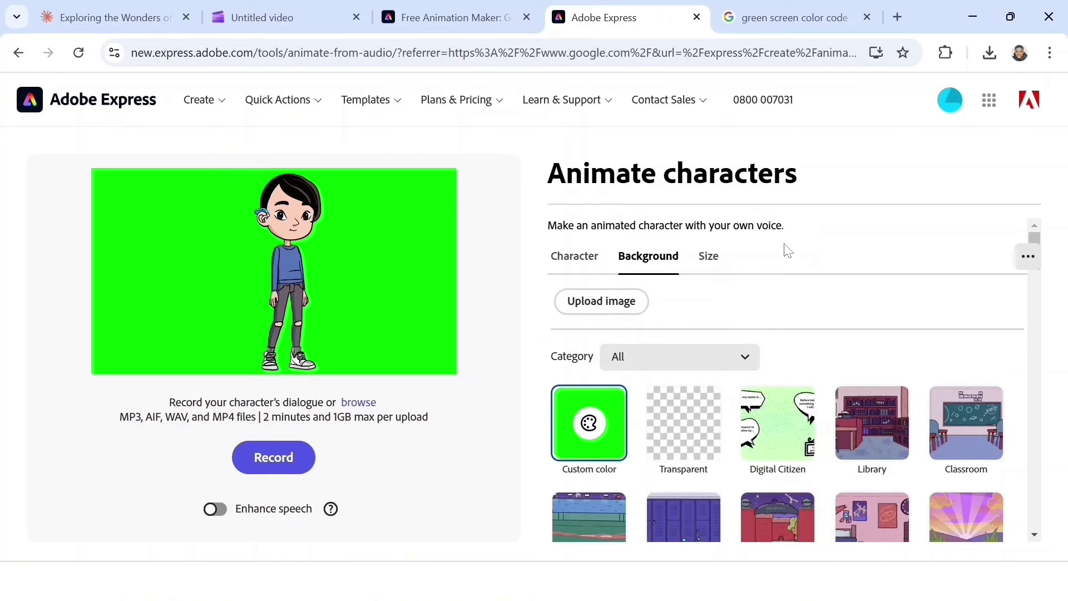
left_click(708, 257)
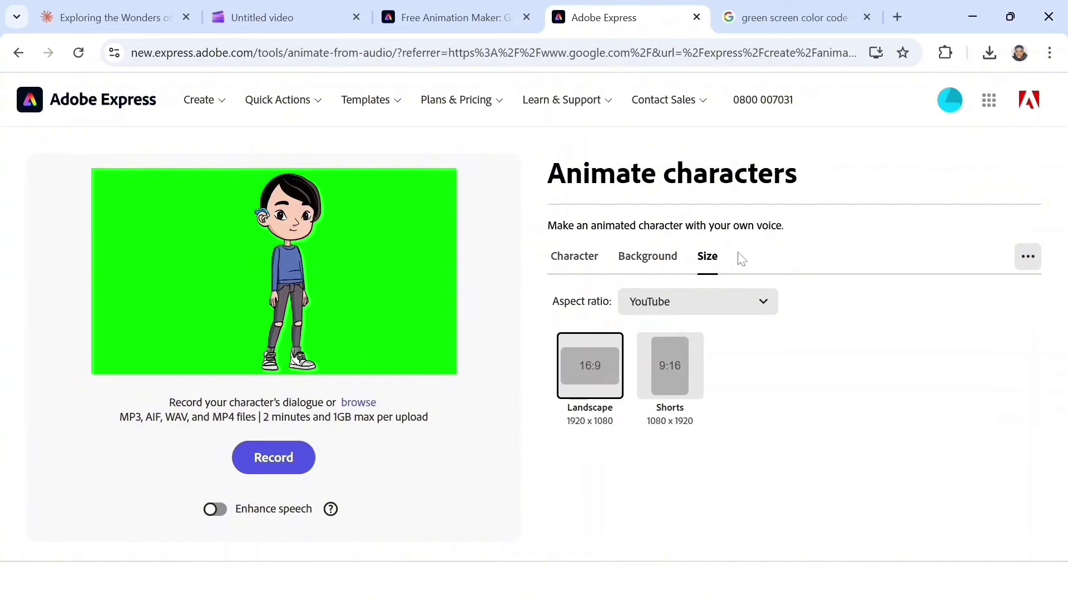
left_click(560, 260)
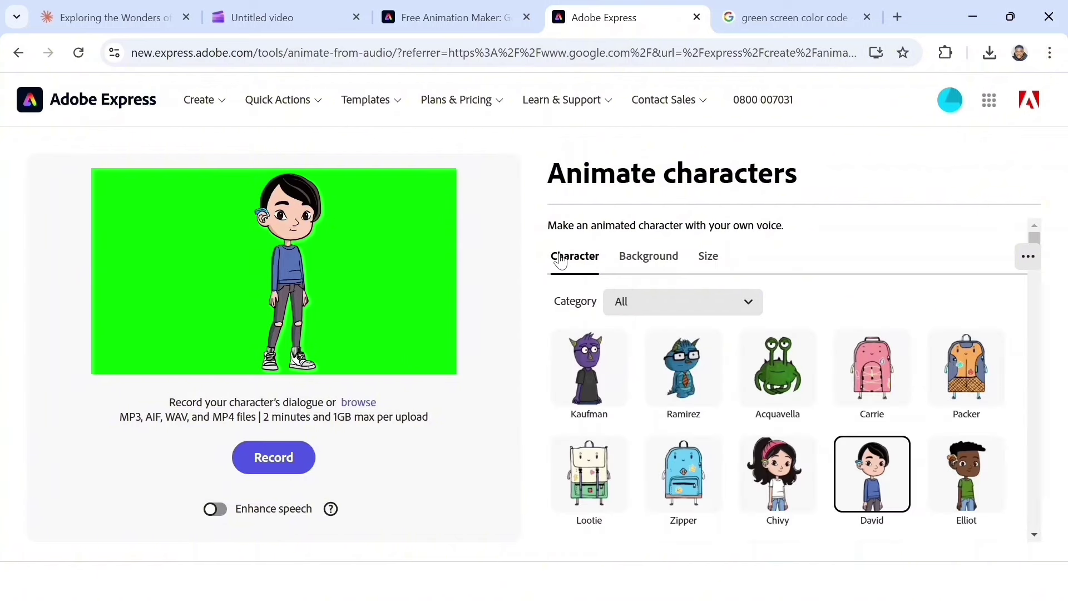
Step: Upload the voiceover file "ANIMATE2 - Made with Clipchamp" from Downloads as the character's dialogue
left_click(359, 402)
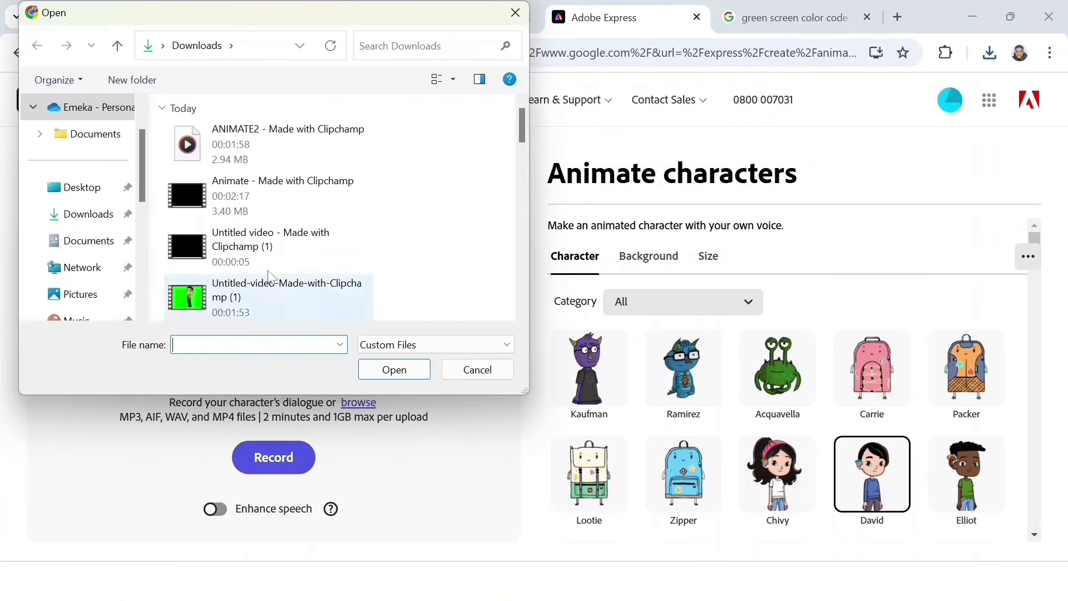
left_click(321, 139)
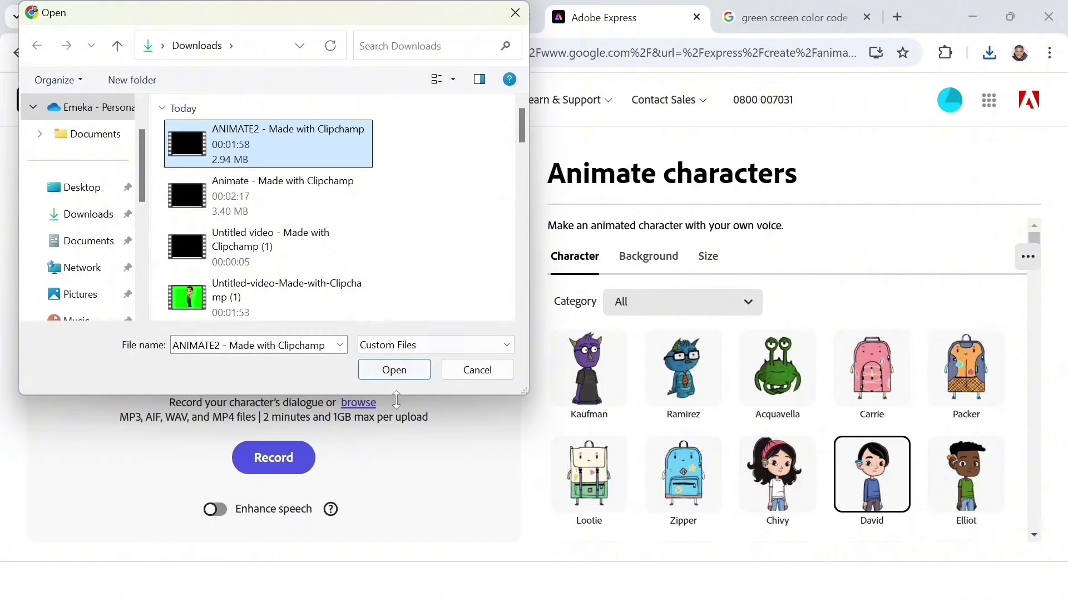
left_click(405, 374)
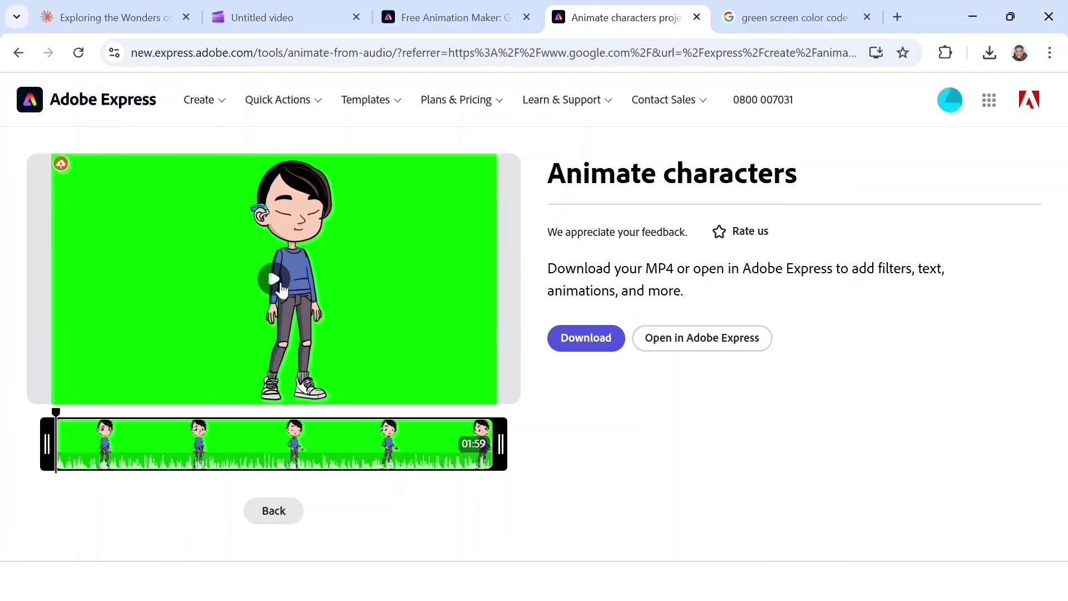
Step: Preview the talking character's animation, download it as an MP4 and dismiss the download notice
left_click(274, 281)
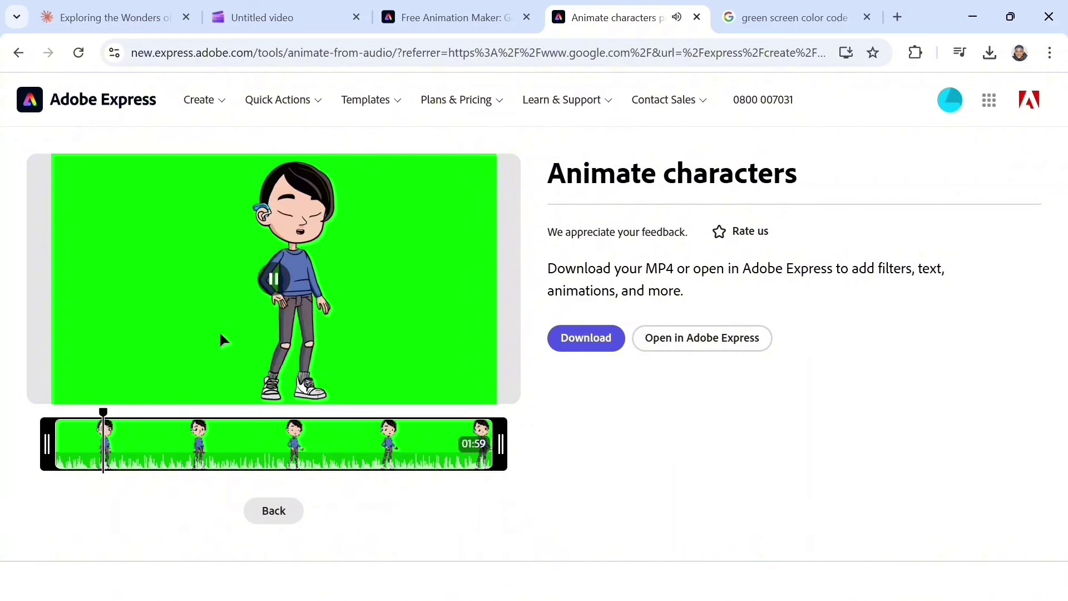
left_click(279, 285)
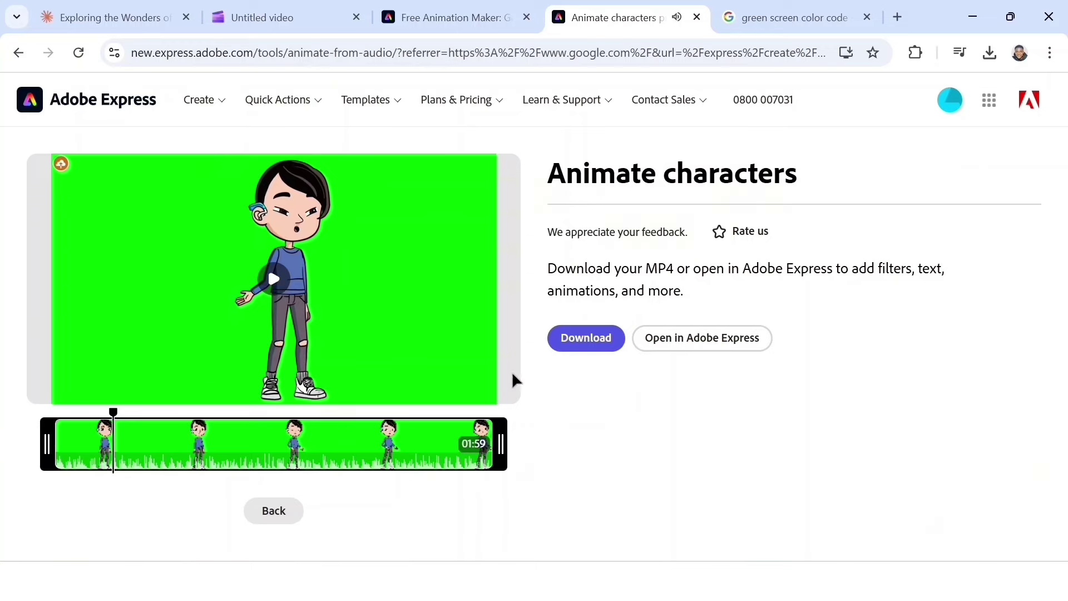
left_click(592, 340)
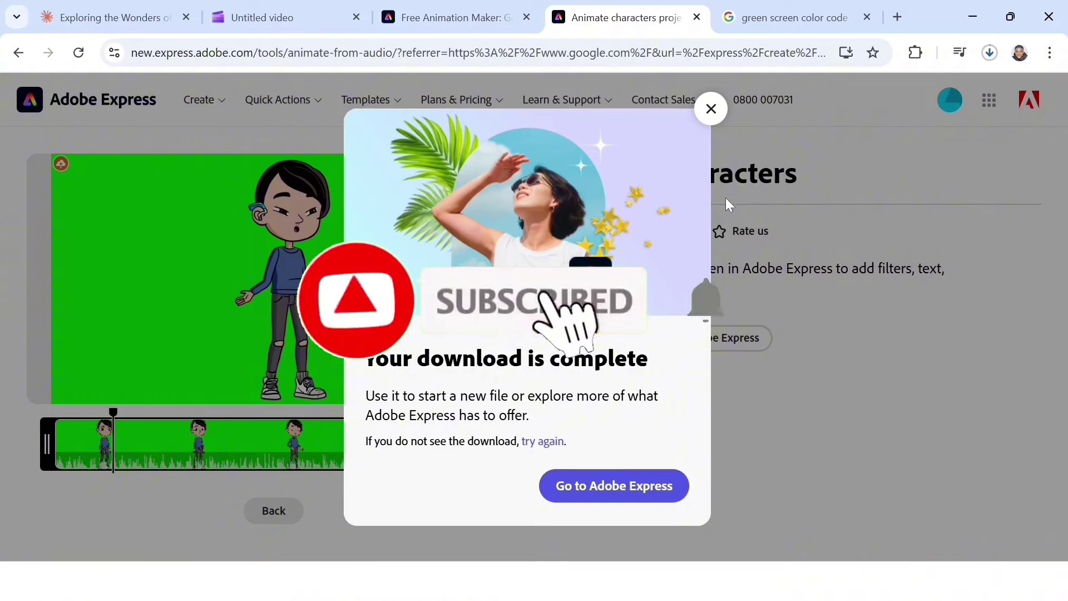
left_click(711, 109)
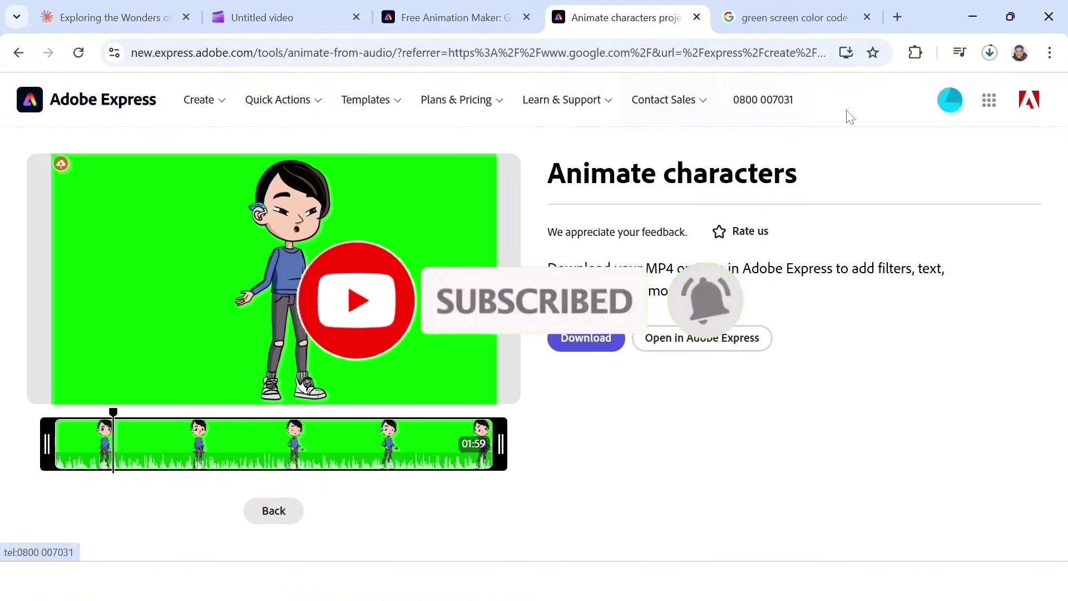
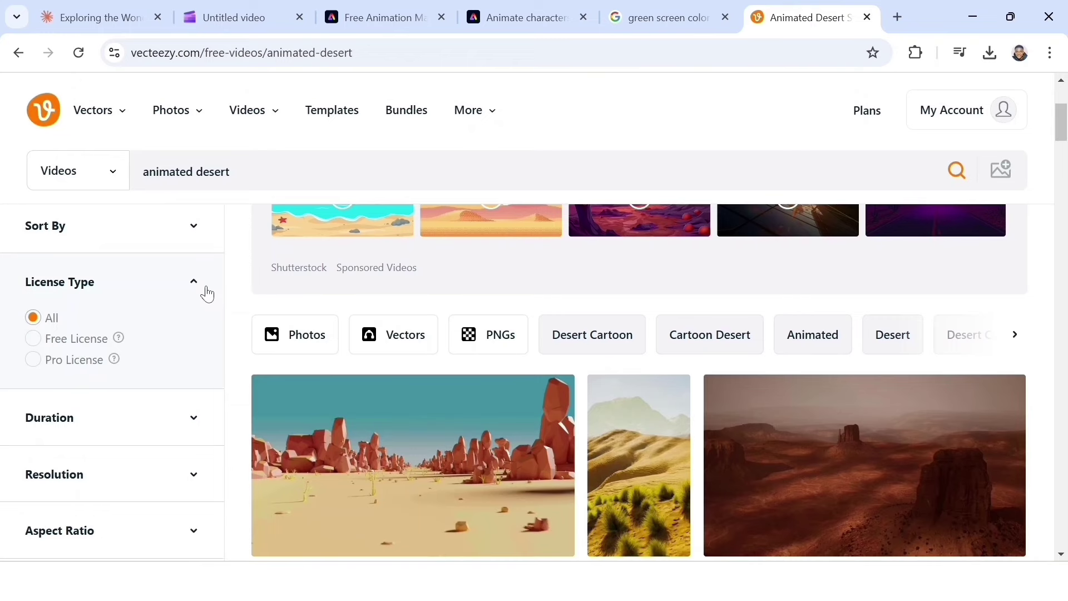
Step: Limit the Vecteezy animated desert results to Free License, download the sunlit dunes video for free and dismiss the Pro offer
left_click(34, 338)
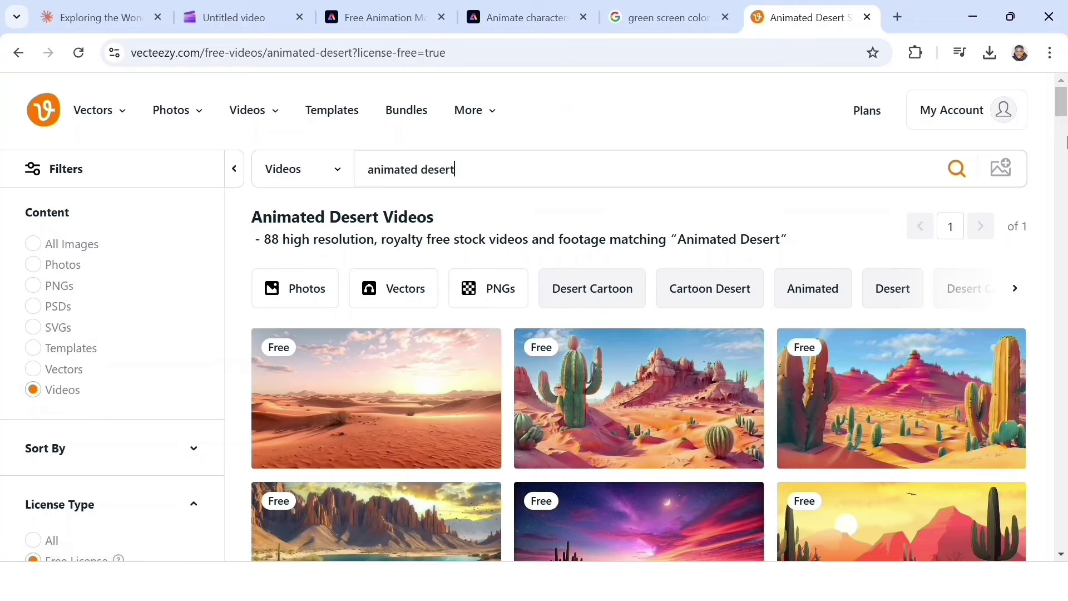
left_click(376, 418)
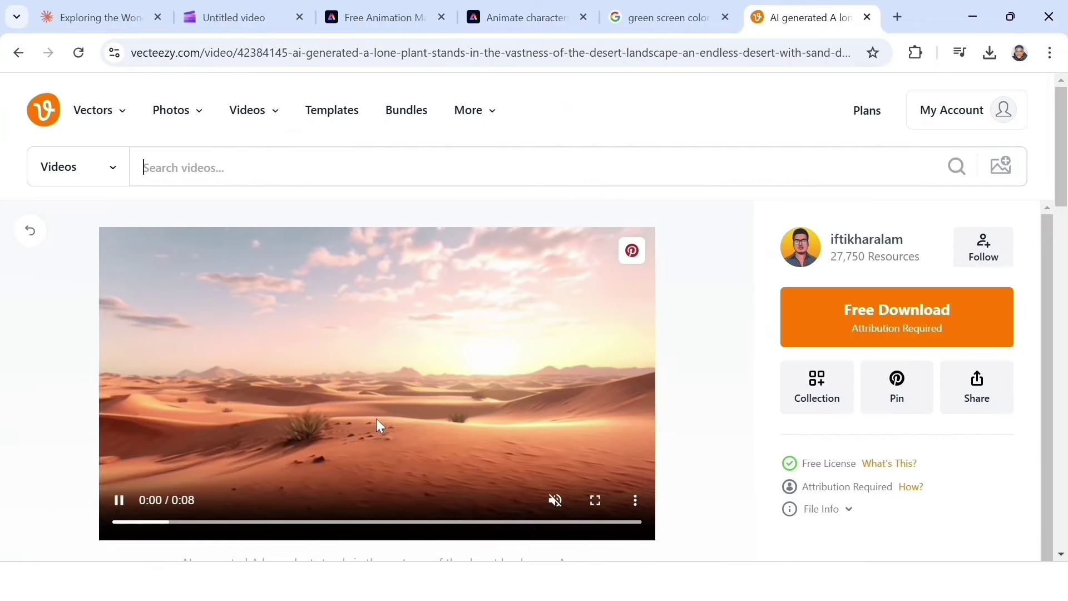
left_click(900, 317)
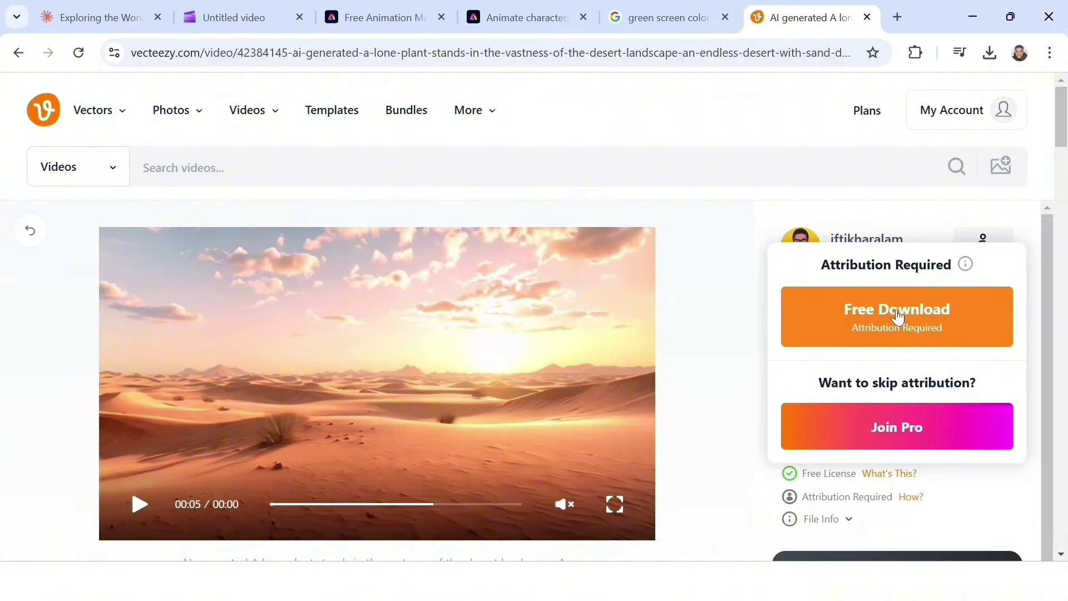
left_click(896, 313)
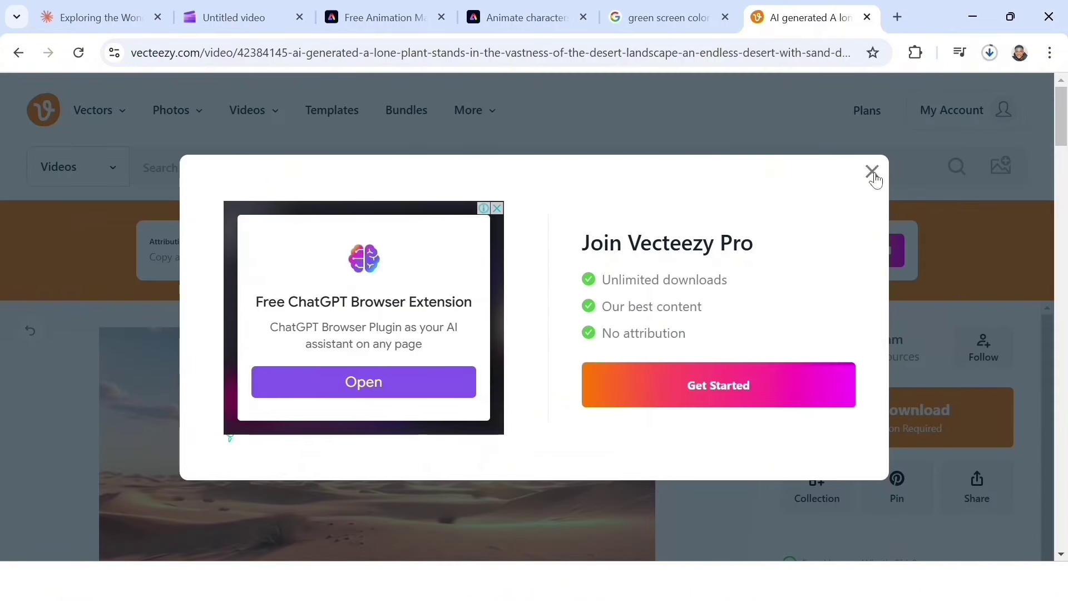
left_click(872, 172)
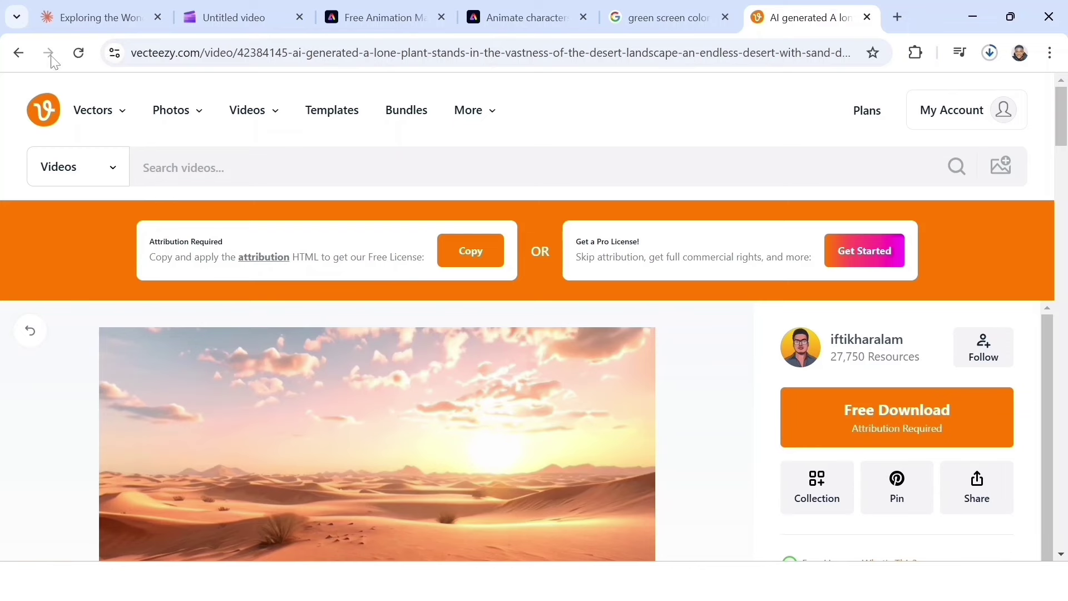
Step: Return to the free animated desert results and browse further down for more background videos
left_click(19, 53)
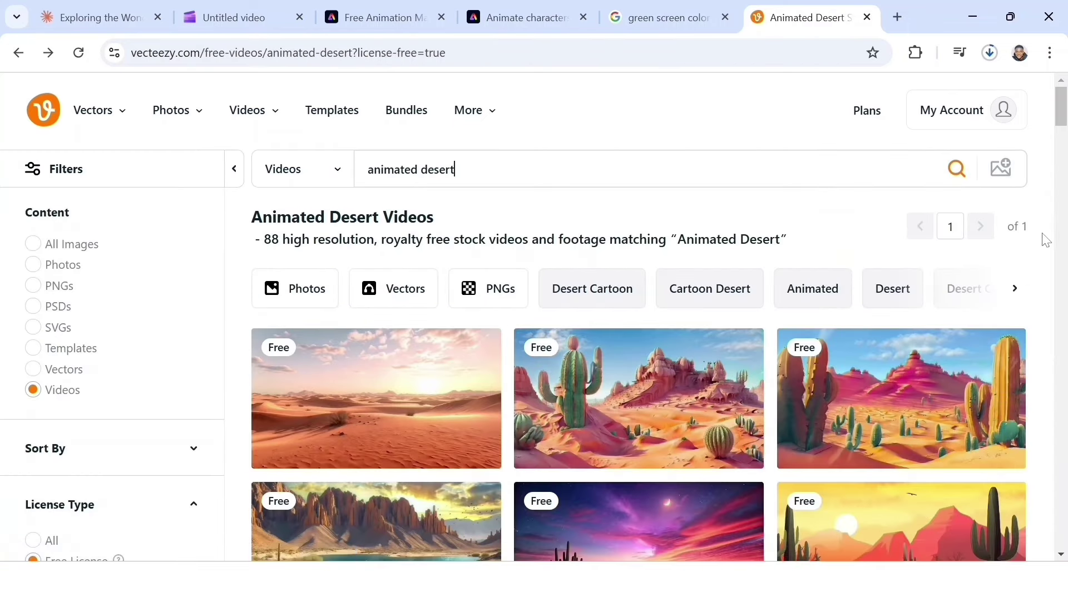
scroll(1061, 137, "down", 3)
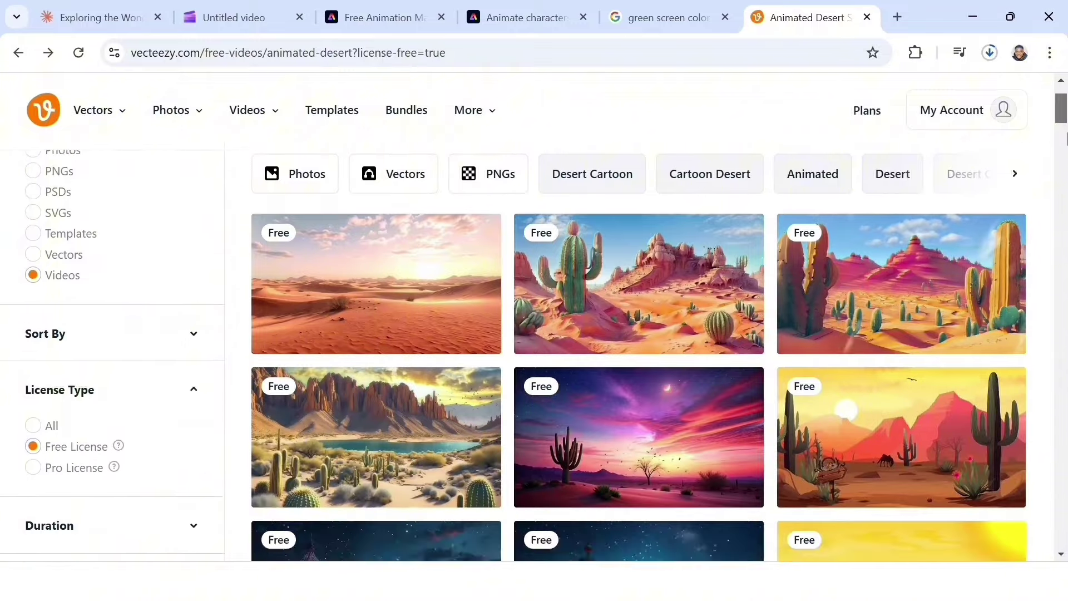
scroll(1065, 142, "down", 8)
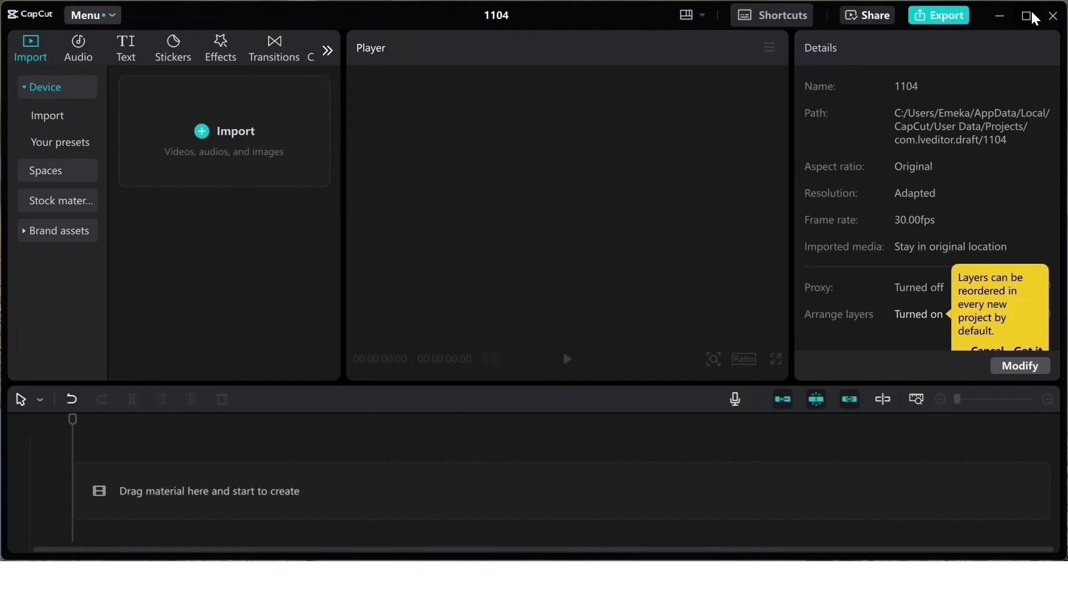
Step: In CapCut, maximize the window, import the three Vecteezy desert clips and ANIMATE2-Made-with-Clipchamp from Downloads, and add them to the timeline
left_click(1028, 16)
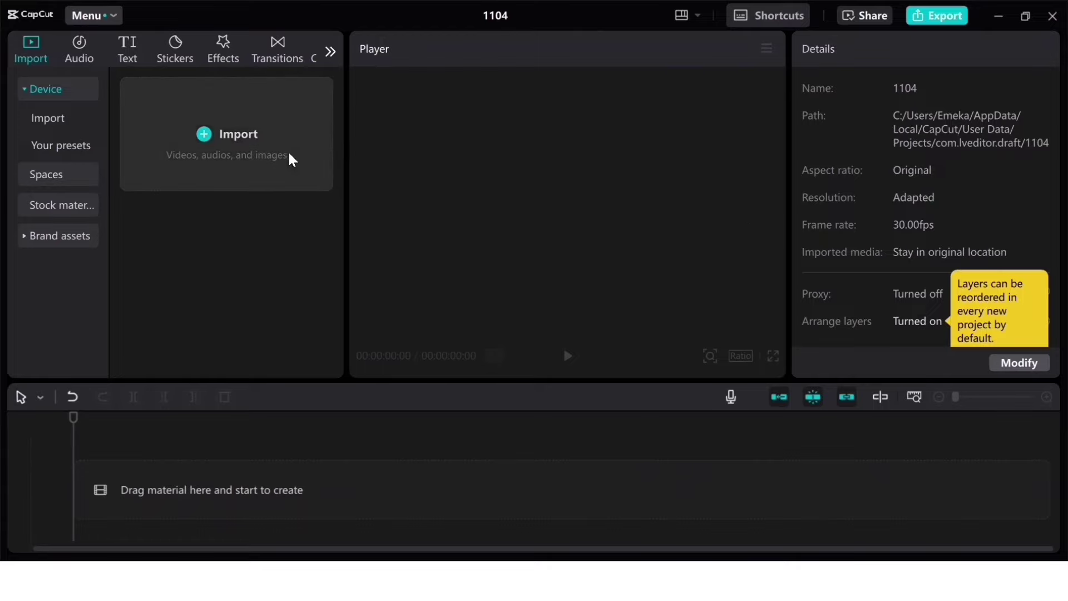
left_click(211, 136)
left_click(327, 282, "shift")
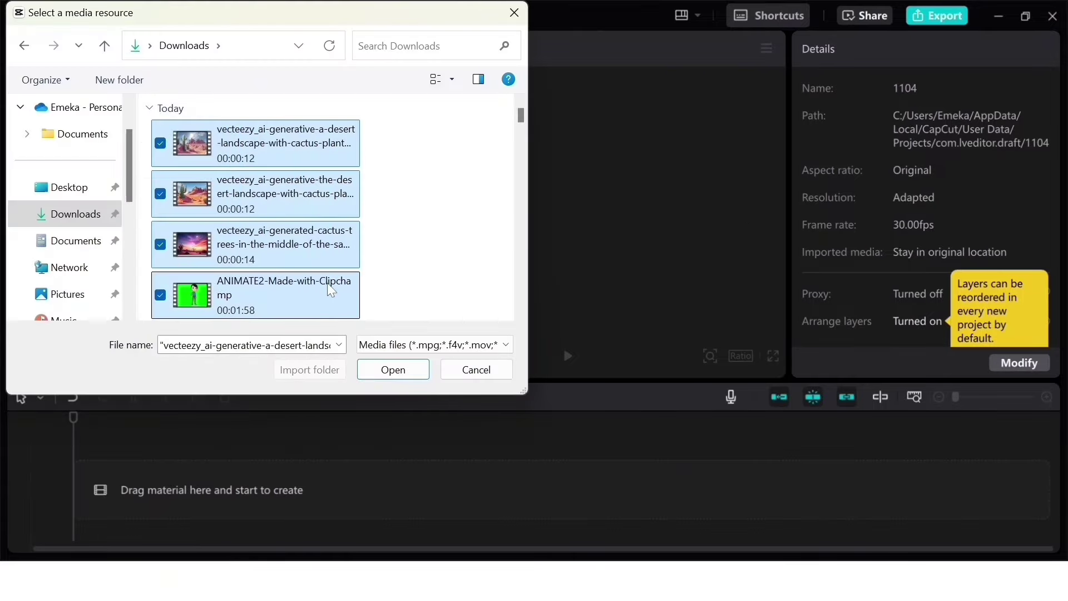
left_click(413, 375)
left_click(211, 220)
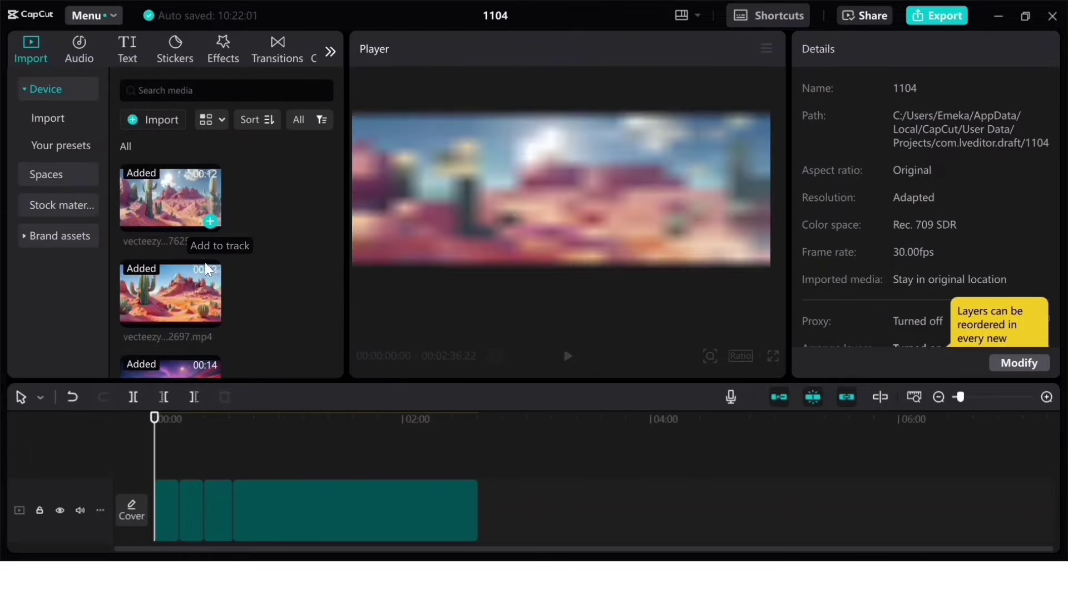
Step: Find the green-screen character clip after the three desert clips on the main track and delete it from the timeline
left_click(177, 453)
left_click_drag(185, 458, 246, 460)
left_click(312, 528)
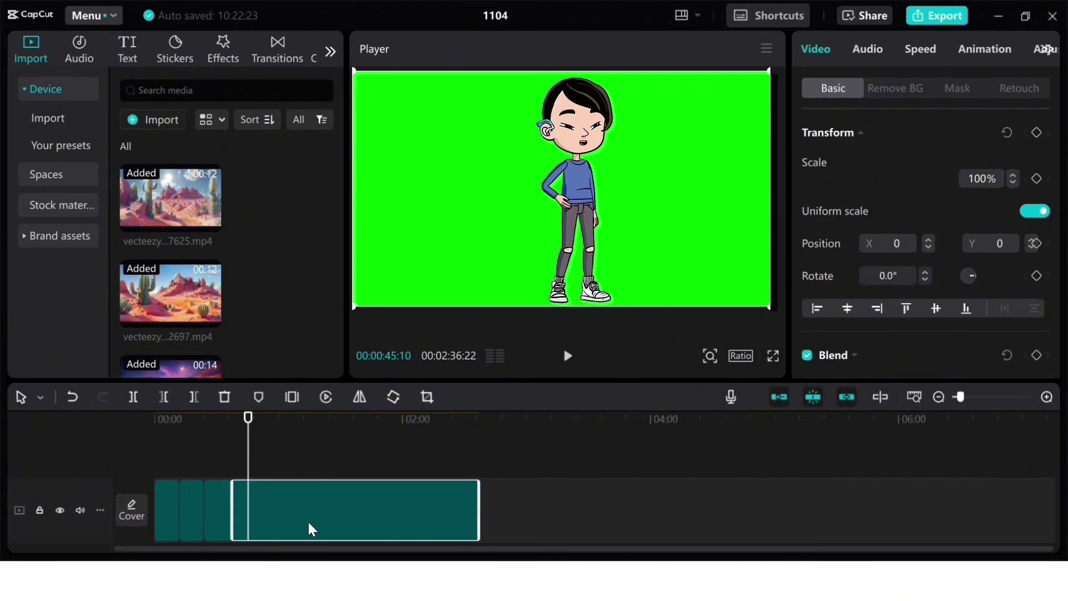
key("Delete")
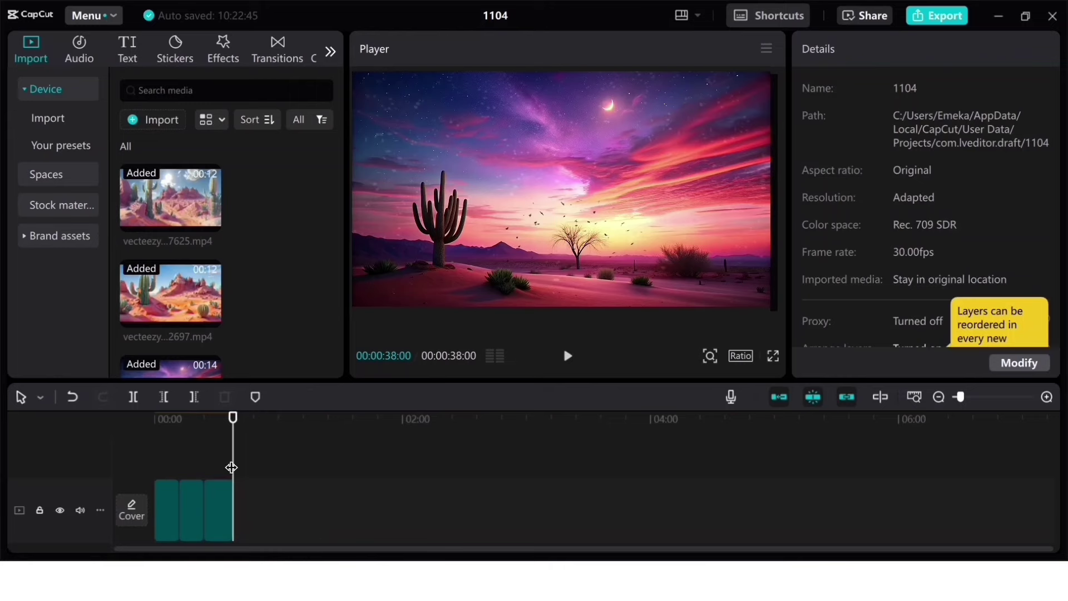
Step: Place the green-screen character clip on a separate track above the desert clips, starting at 00:00
left_click_drag(232, 467, 140, 475)
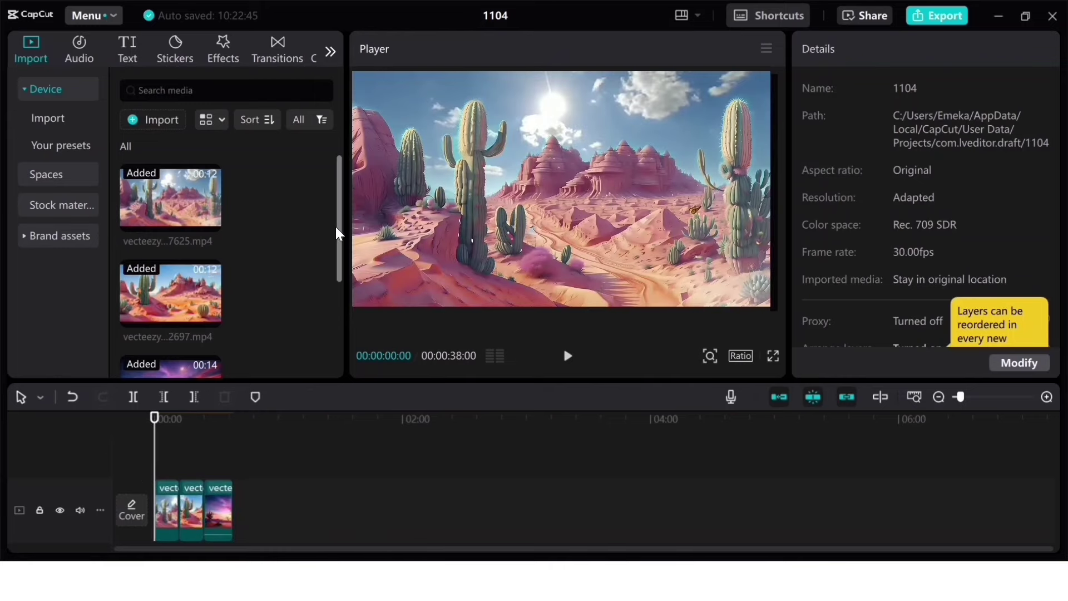
left_click_drag(341, 234, 322, 372)
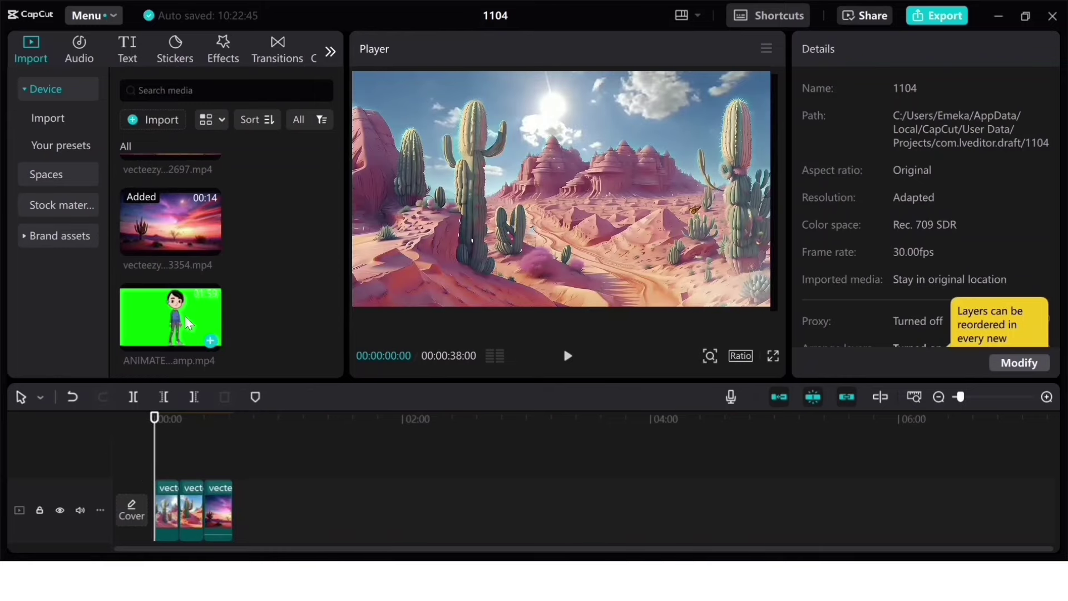
left_click_drag(187, 323, 158, 449)
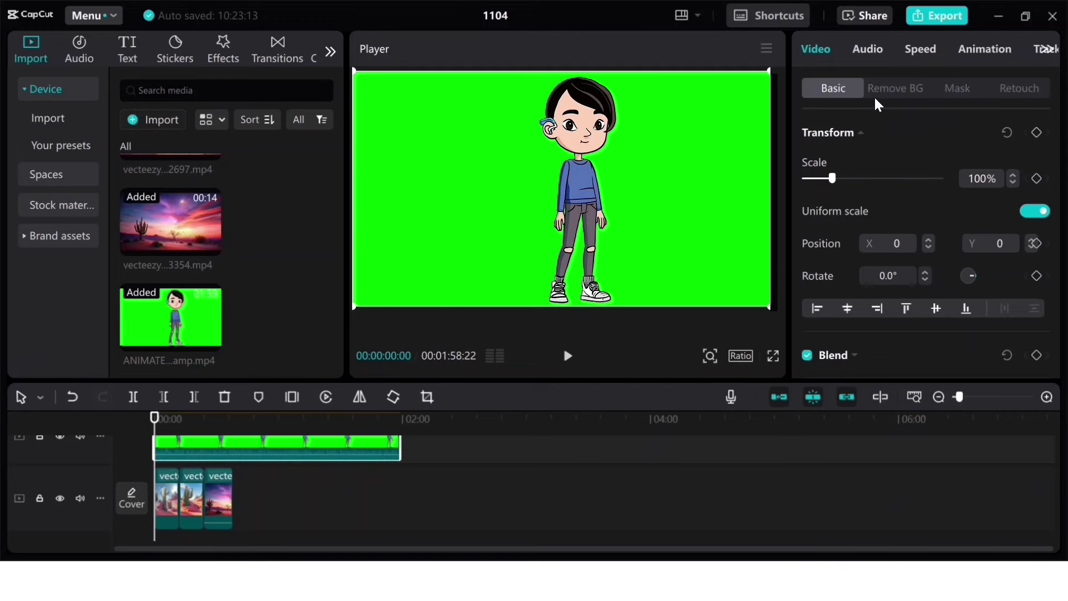
Step: Remove the character clip's green background with Chroma key, picking the green as key color and setting the intensity to 77
left_click(901, 88)
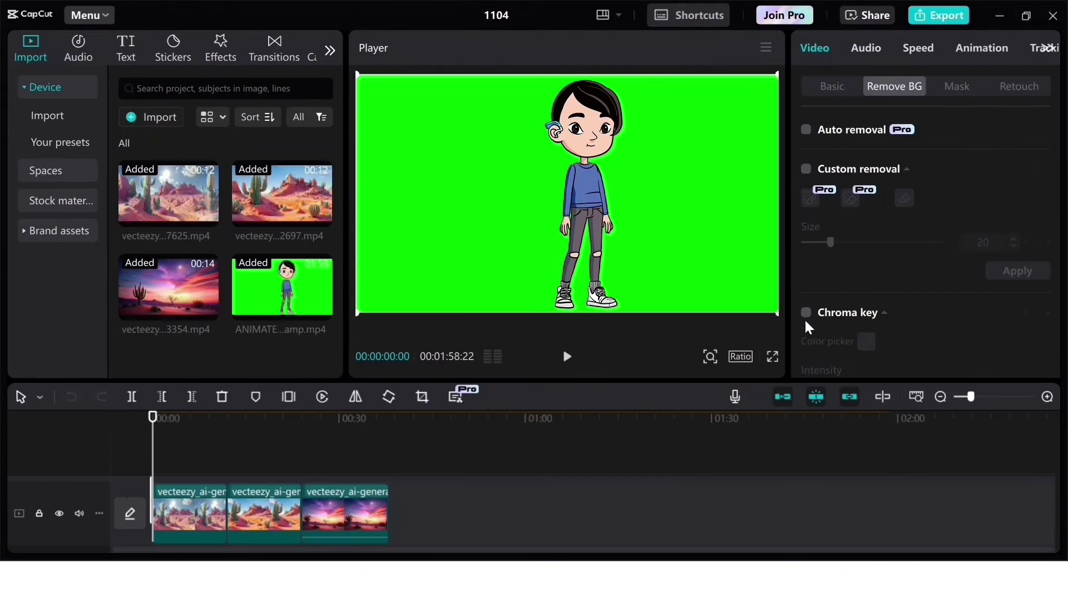
left_click(806, 313)
left_click(866, 341)
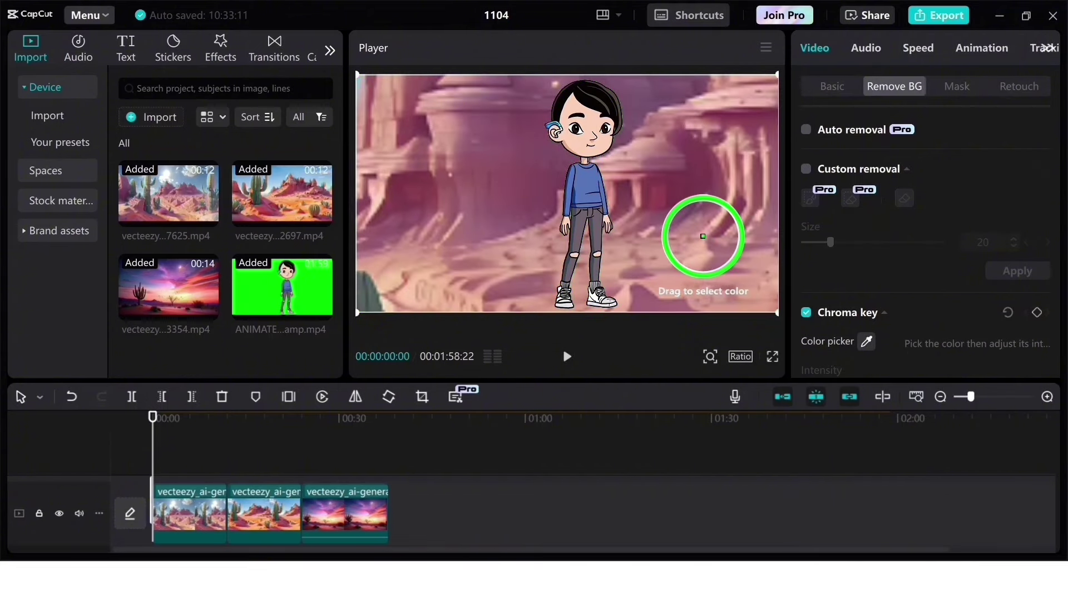
left_click(695, 232)
scroll(832, 340, "down", 1)
left_click_drag(832, 337, 913, 345)
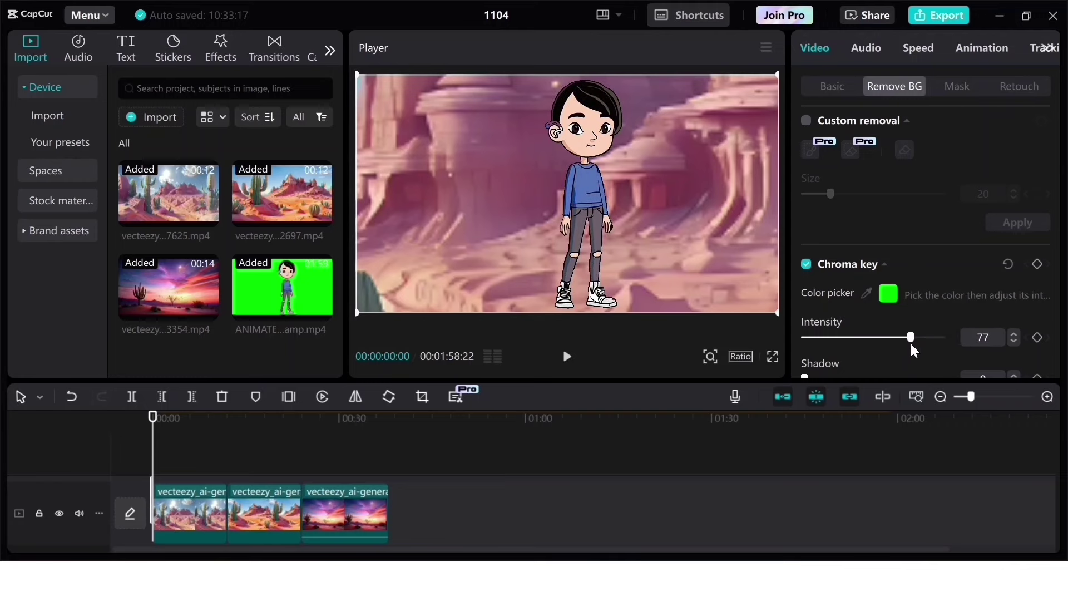
Step: Delete the first desert background clip from the main track
left_click(183, 515)
right_click(184, 514)
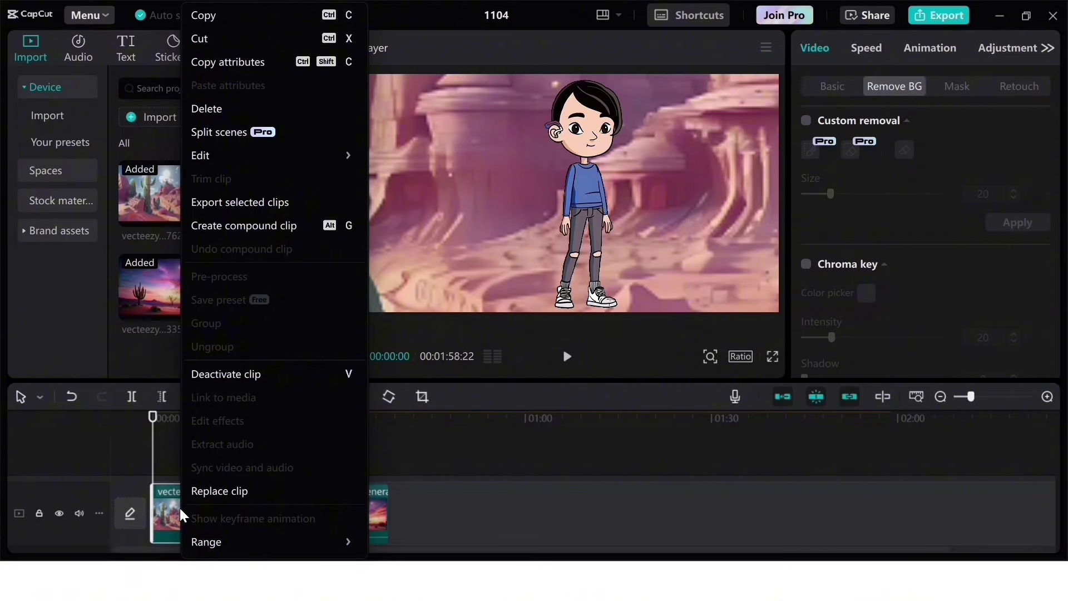
left_click(206, 108)
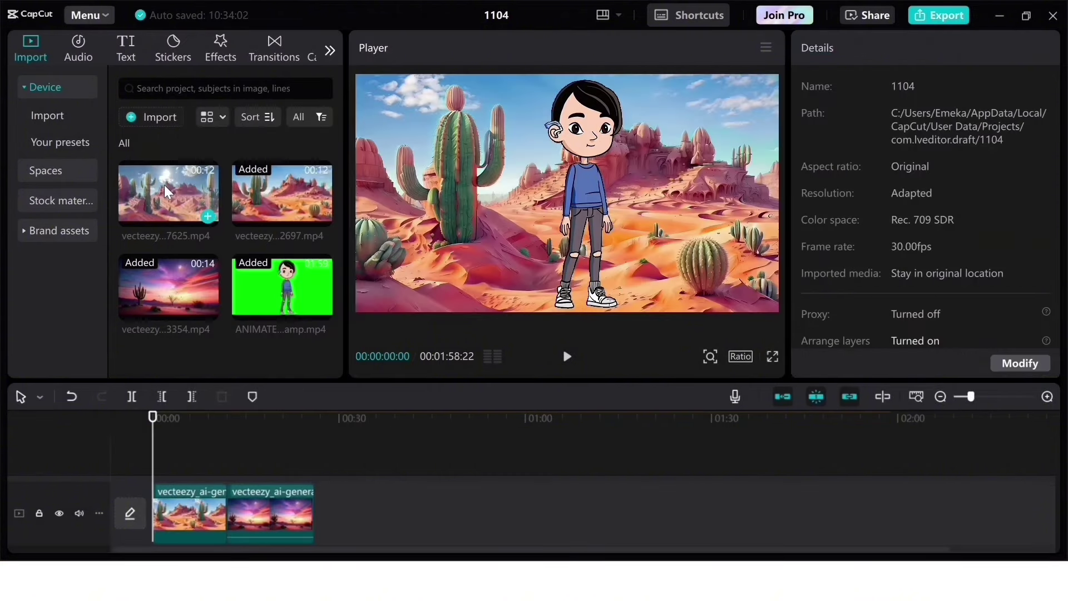
Step: Put the unused cactus desert clip at the start of the main track, and shrink the character onto the rock at the scene's left edge
left_click_drag(167, 192, 156, 517)
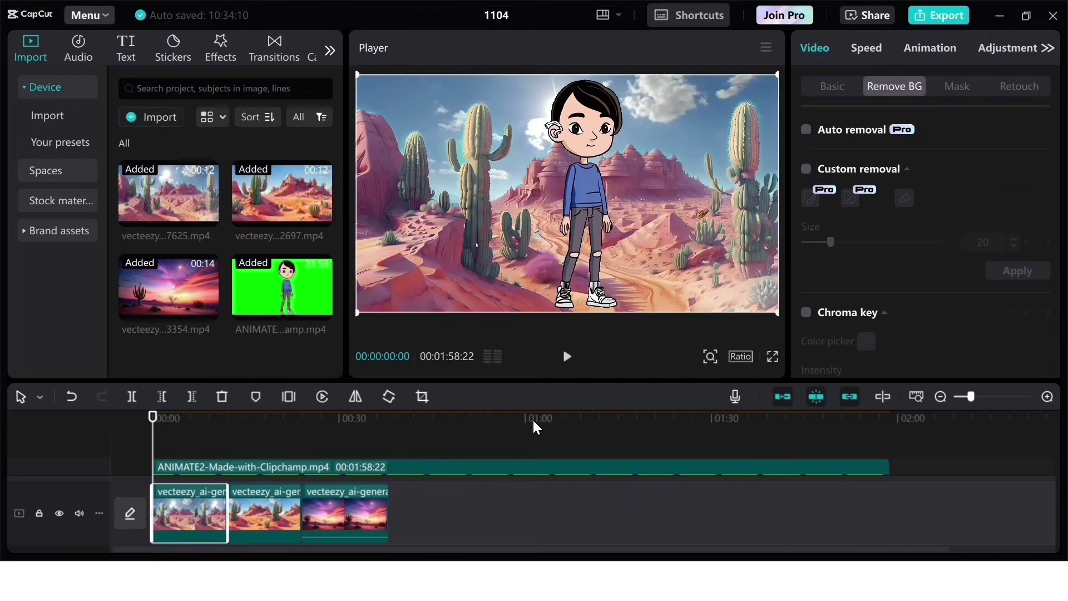
left_click(624, 466)
left_click_drag(368, 79, 461, 132)
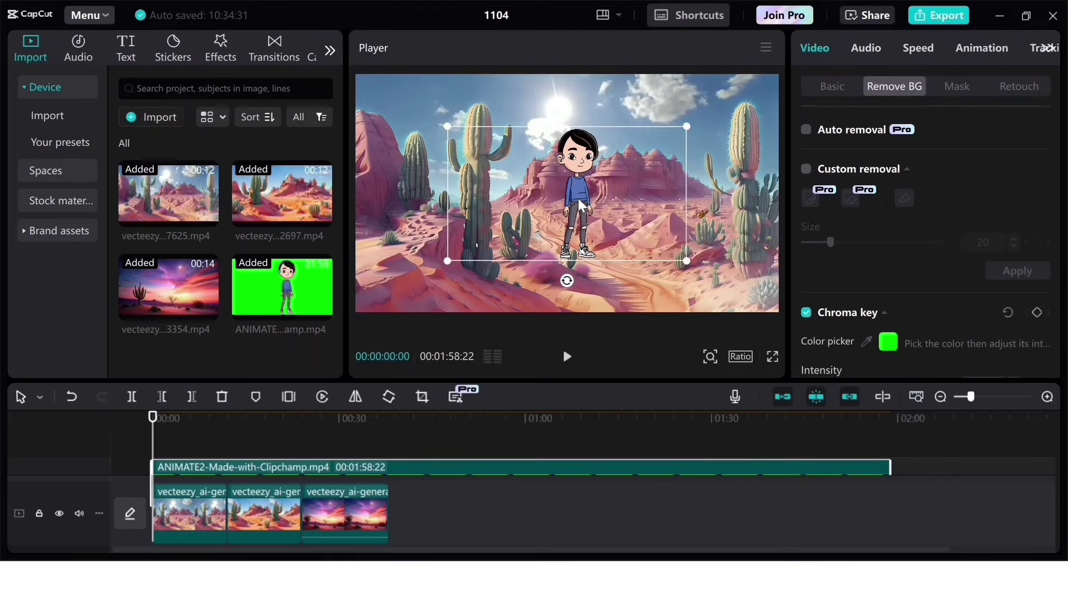
left_click_drag(579, 206, 395, 220)
left_click(569, 251)
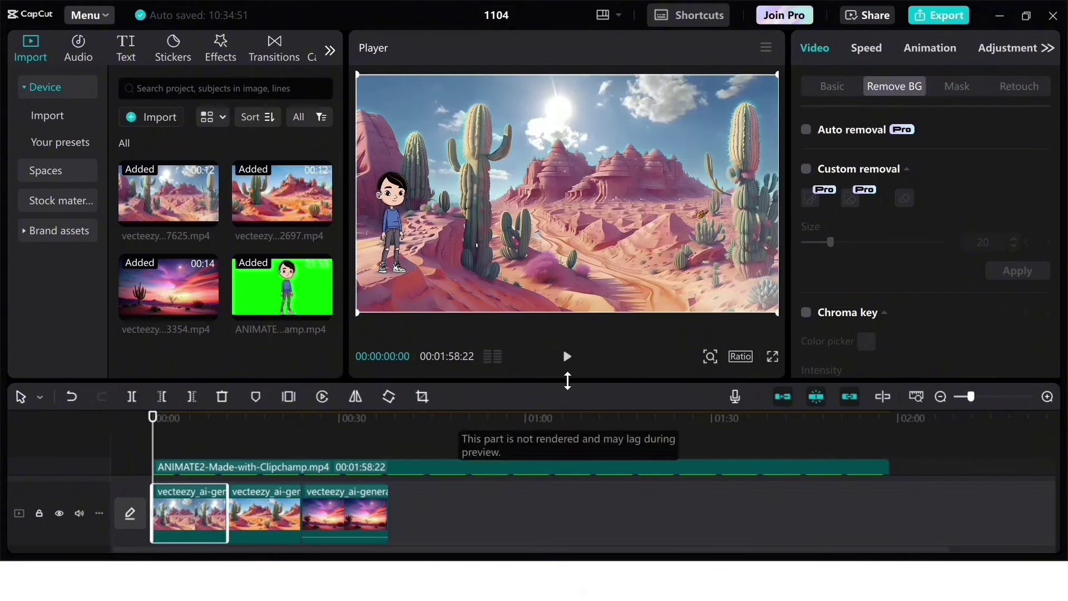
left_click(568, 359)
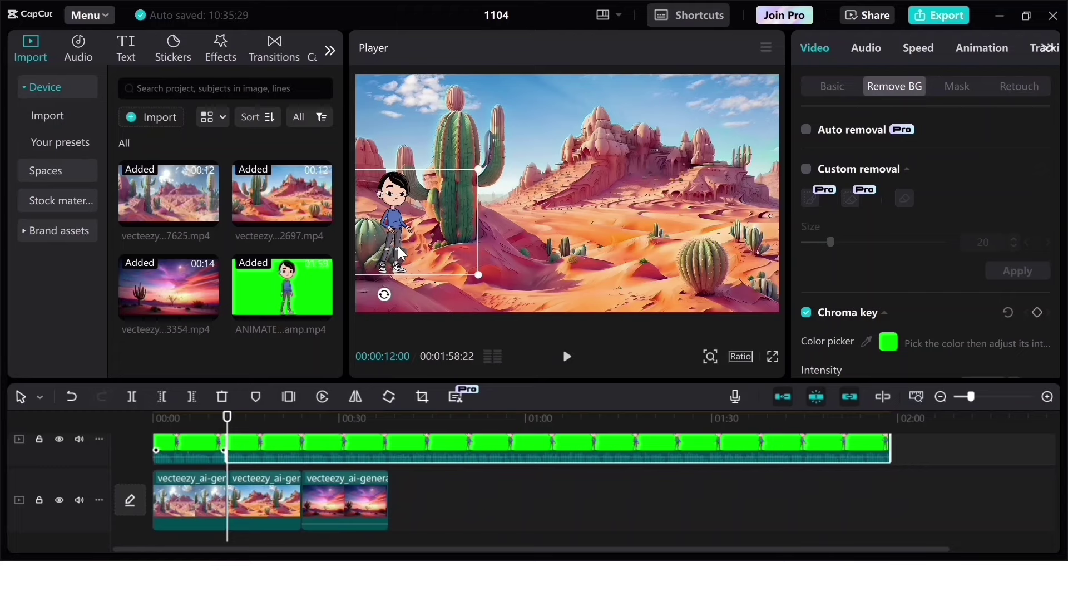
Step: In the second desert scene from 00:12, move the character to the foreground sand near the middle and make it slightly smaller
left_click_drag(399, 253, 598, 233)
left_click_drag(678, 255, 673, 278)
left_click(264, 500)
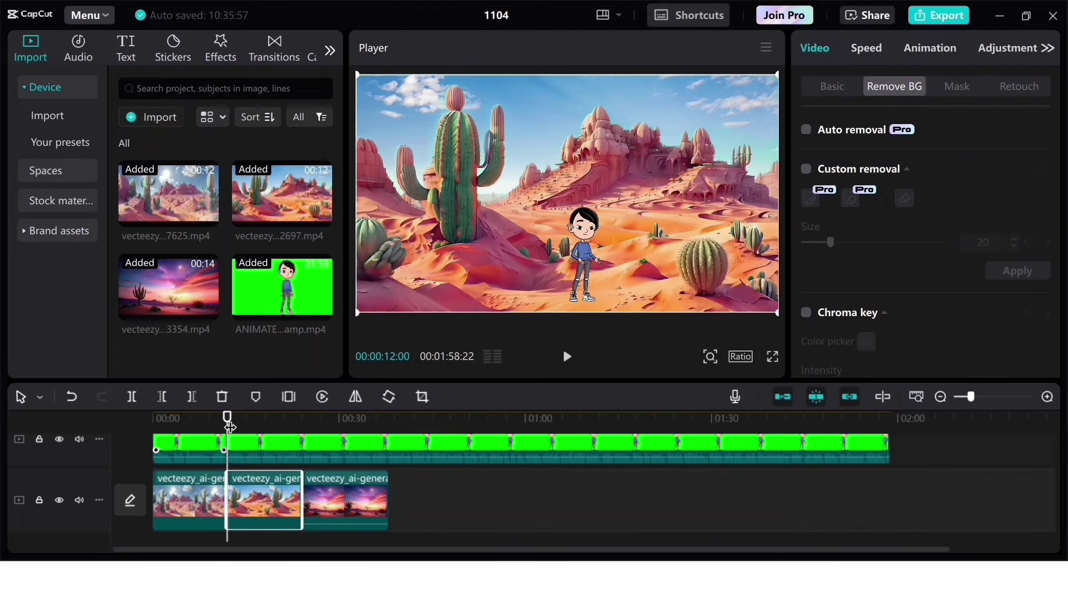
Step: Split the character clip at 00:24, where the sunset scene starts, and place its last part at about 38% scale on the sand beside the tree
left_click_drag(230, 427, 305, 426)
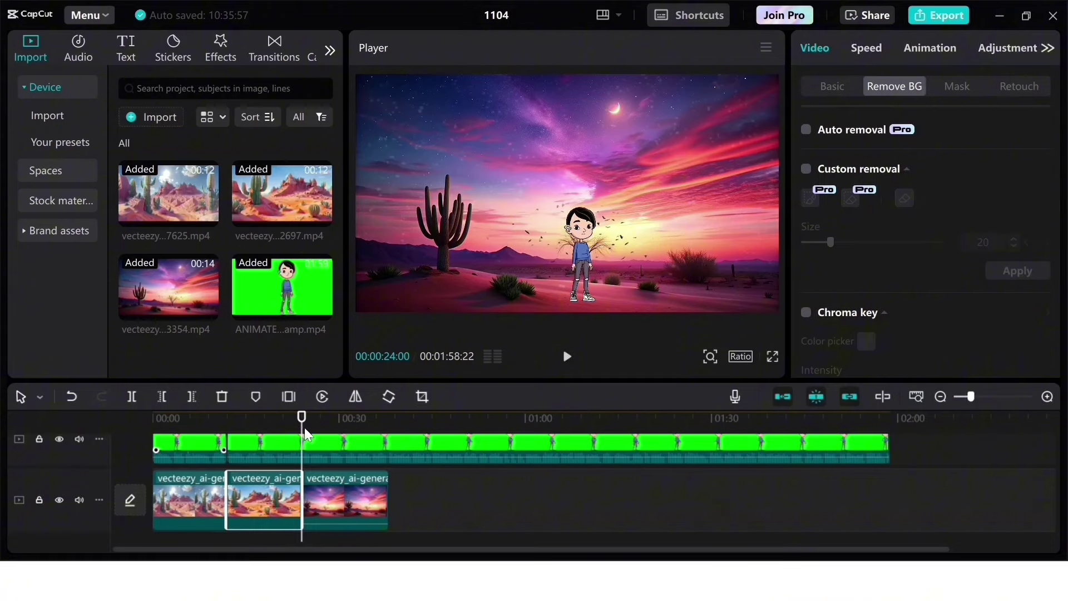
left_click(303, 448)
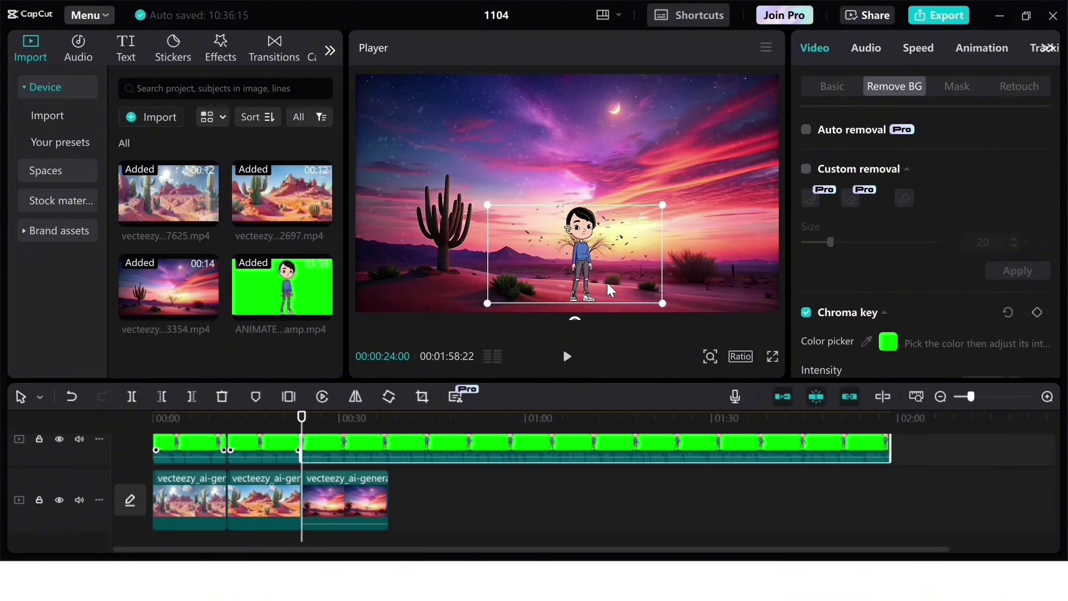
left_click_drag(610, 290, 580, 280)
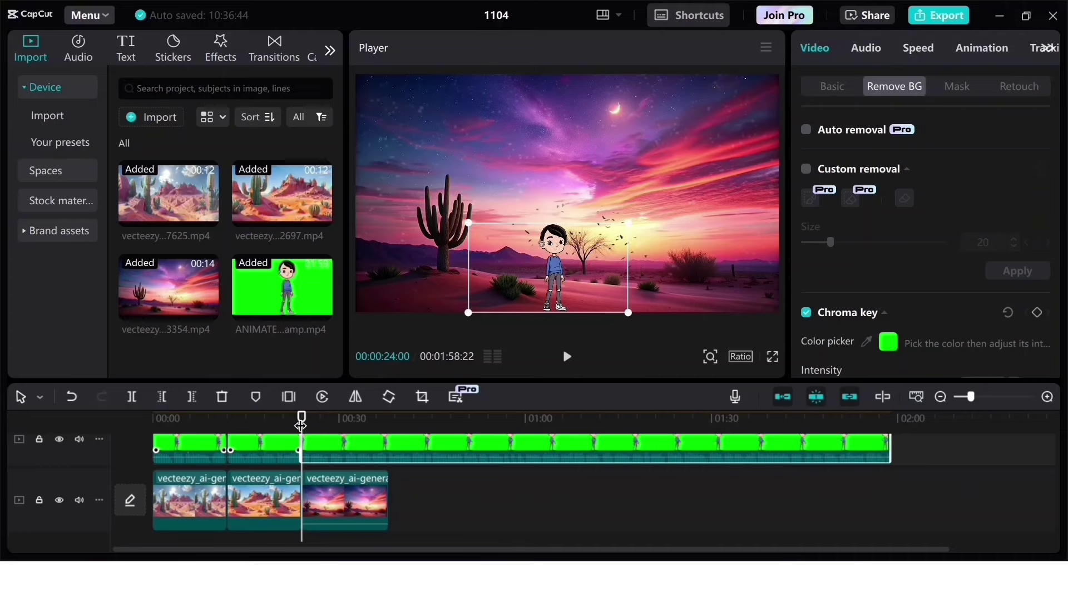
Step: Combine the first character segment and the first desert background into a compound clip
left_click(199, 453)
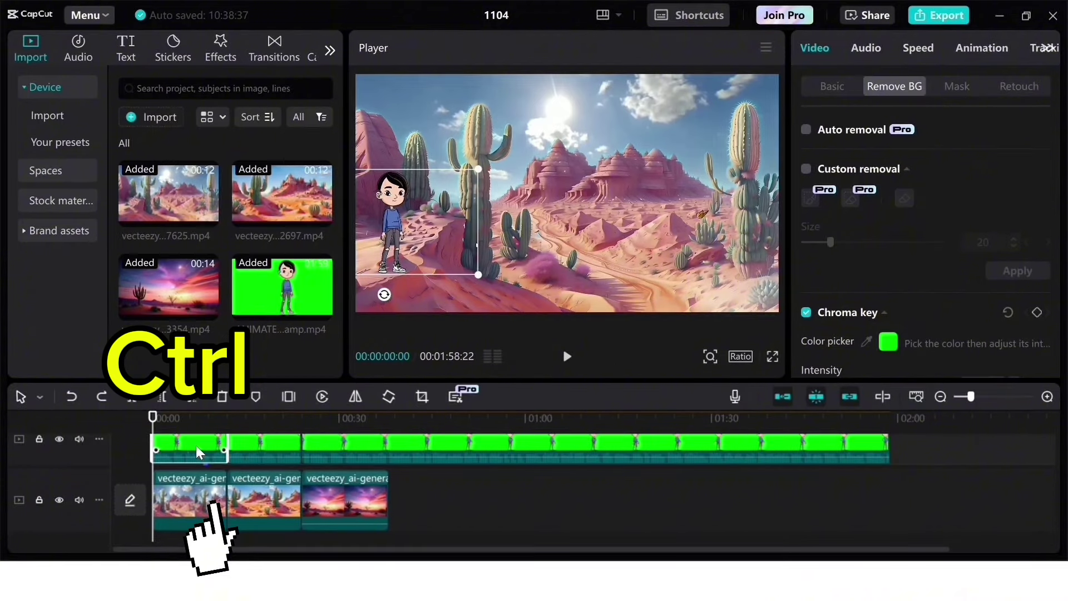
left_click(192, 506, "ctrl")
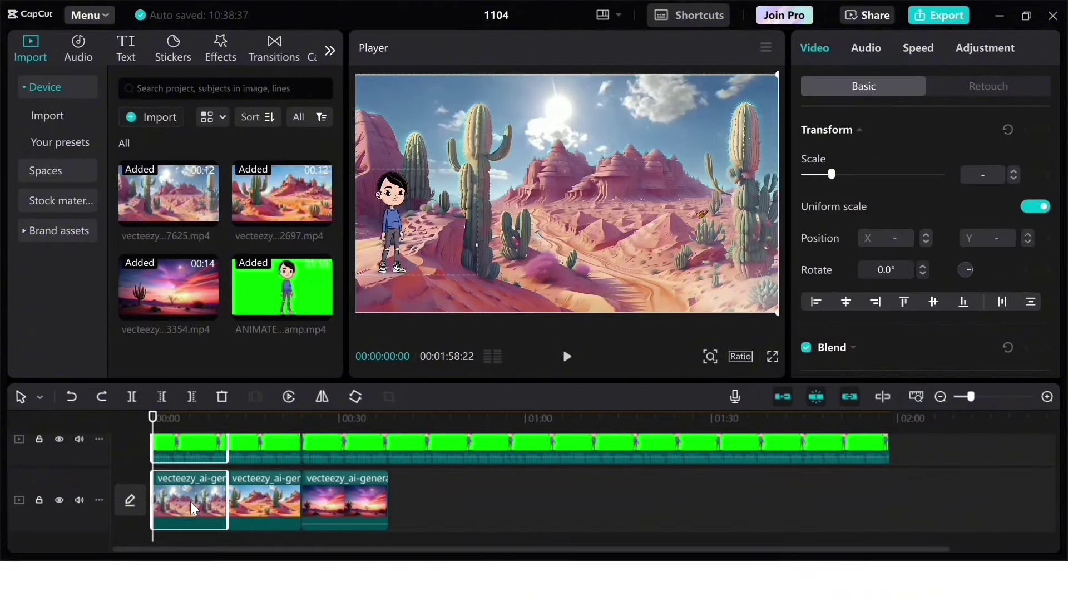
right_click(191, 507)
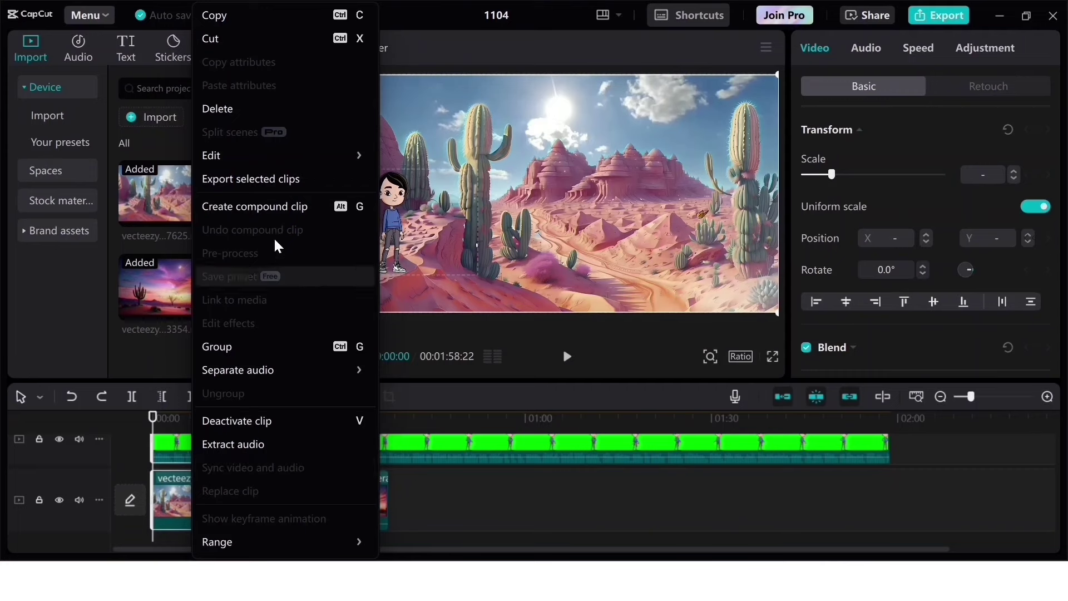
left_click(280, 214)
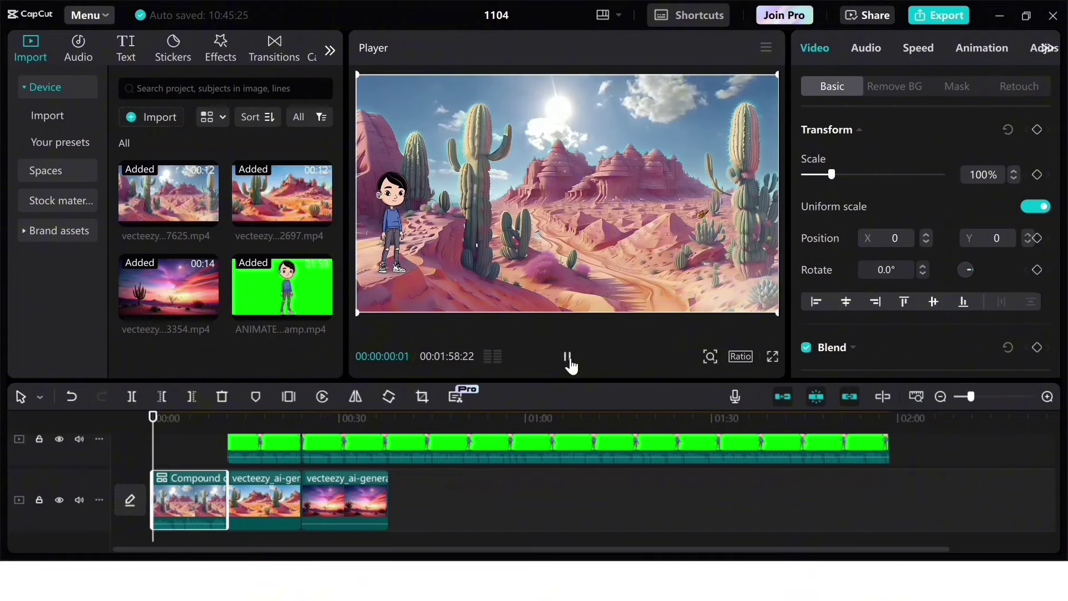
Step: Keyframe the compound clip's transform at 00:03:24, and at 00:07:01 enlarge it to about 117% and shift it to about X 208, Y -79
left_click(177, 414)
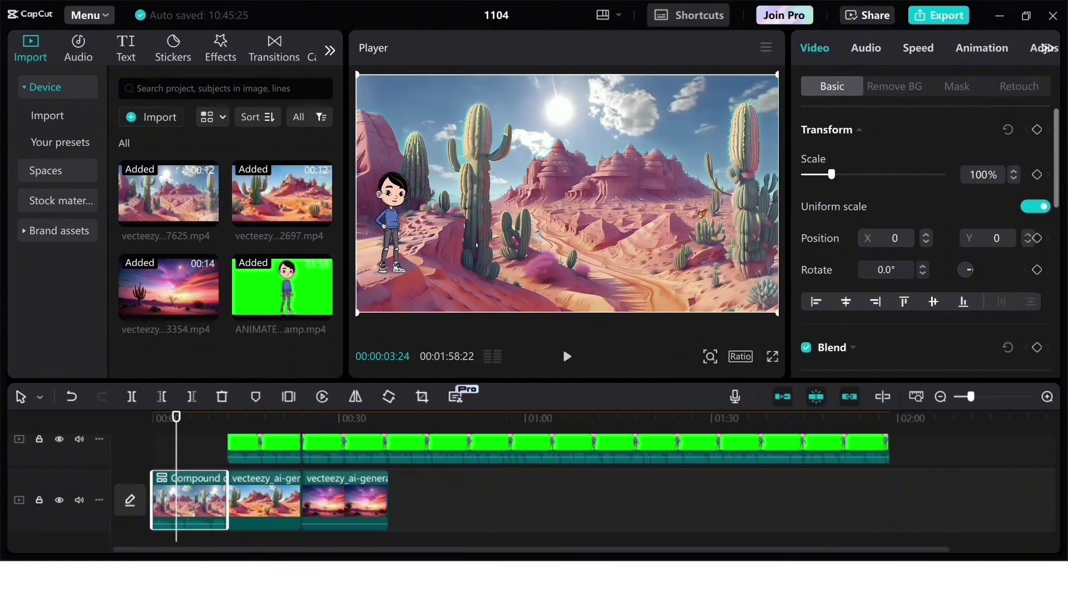
left_click(1036, 129)
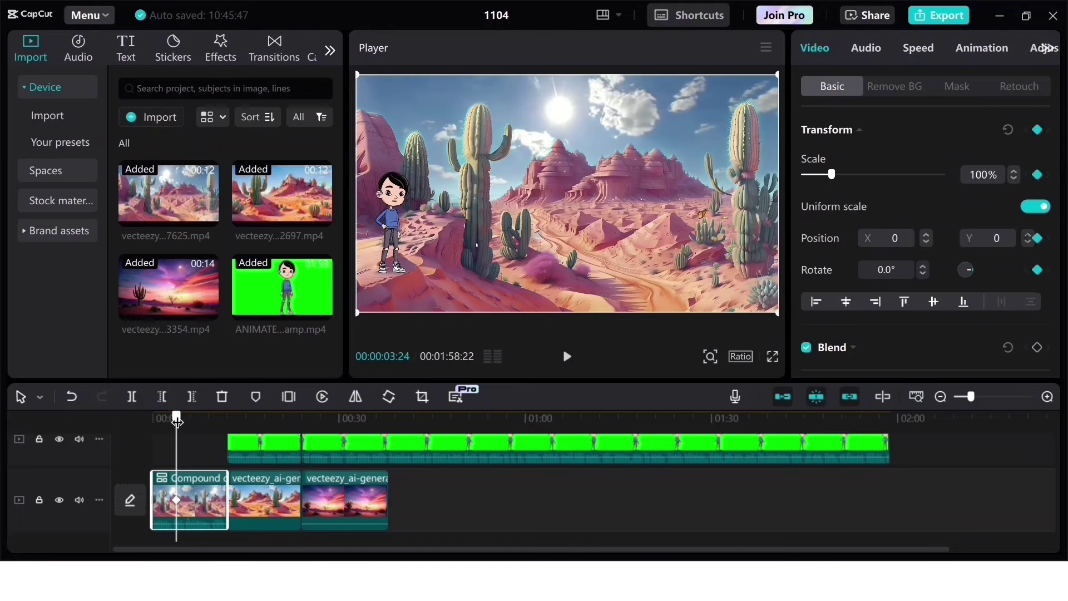
left_click_drag(177, 421, 196, 424)
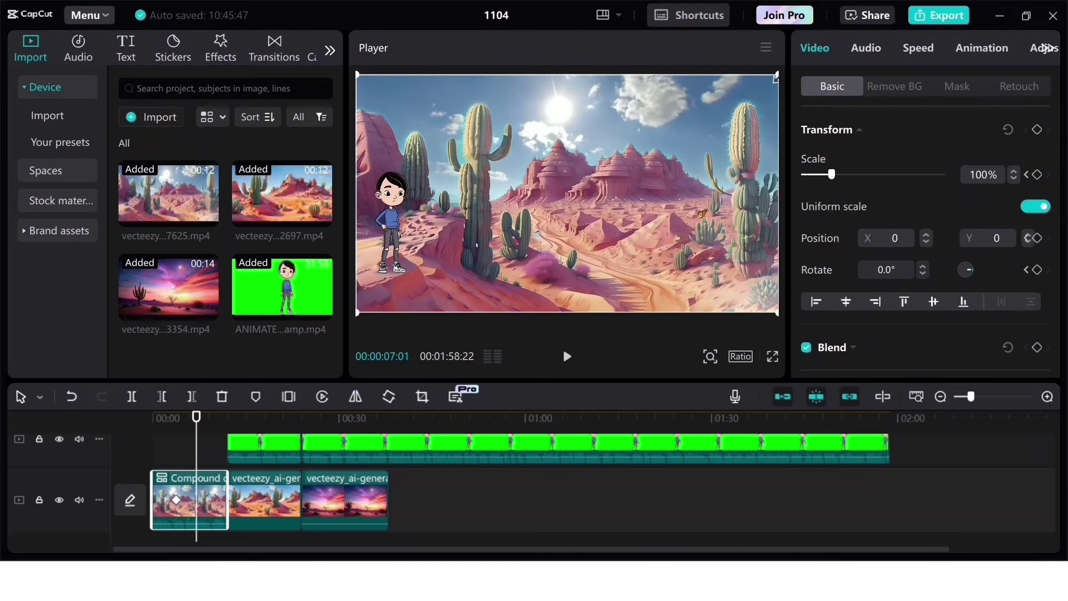
left_click_drag(777, 74, 827, 44)
left_click_drag(520, 151, 542, 157)
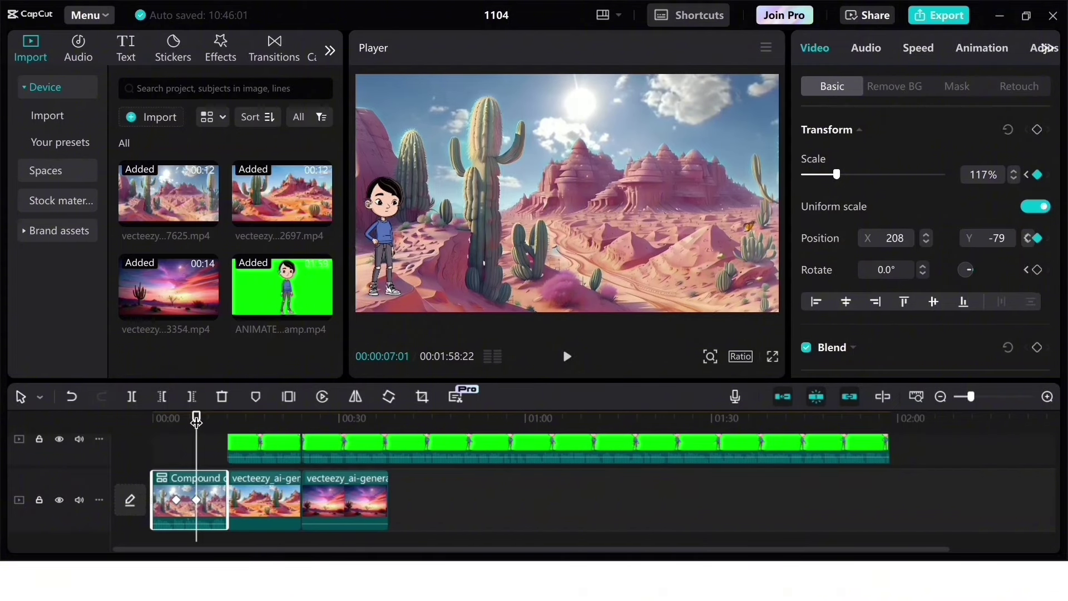
Step: Play the timeline from the start to check the zoom on the compound clip
left_click_drag(196, 421, 124, 432)
left_click(125, 431)
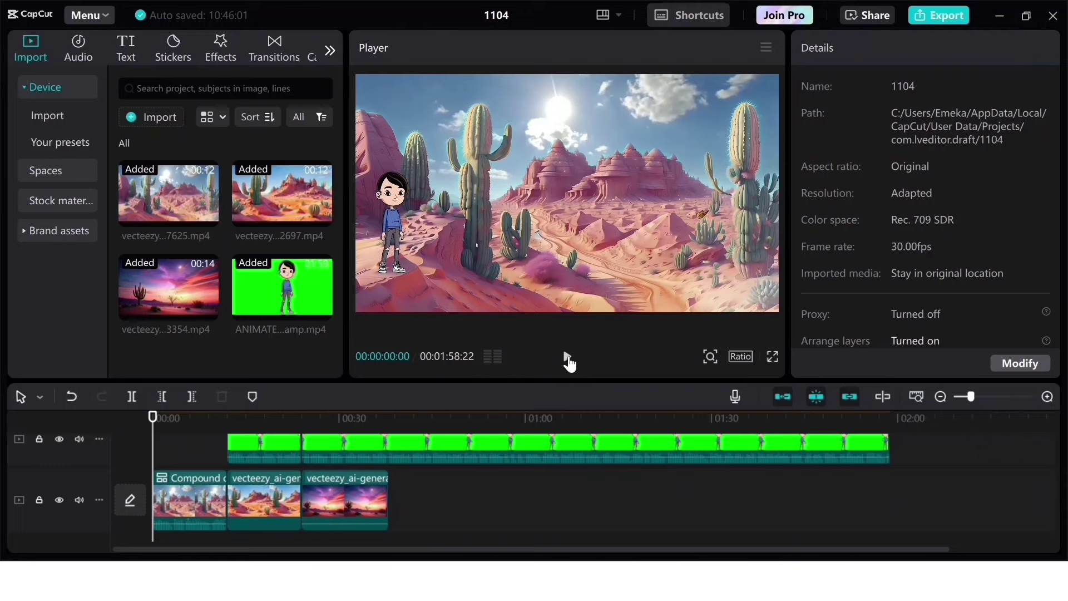
left_click(567, 359)
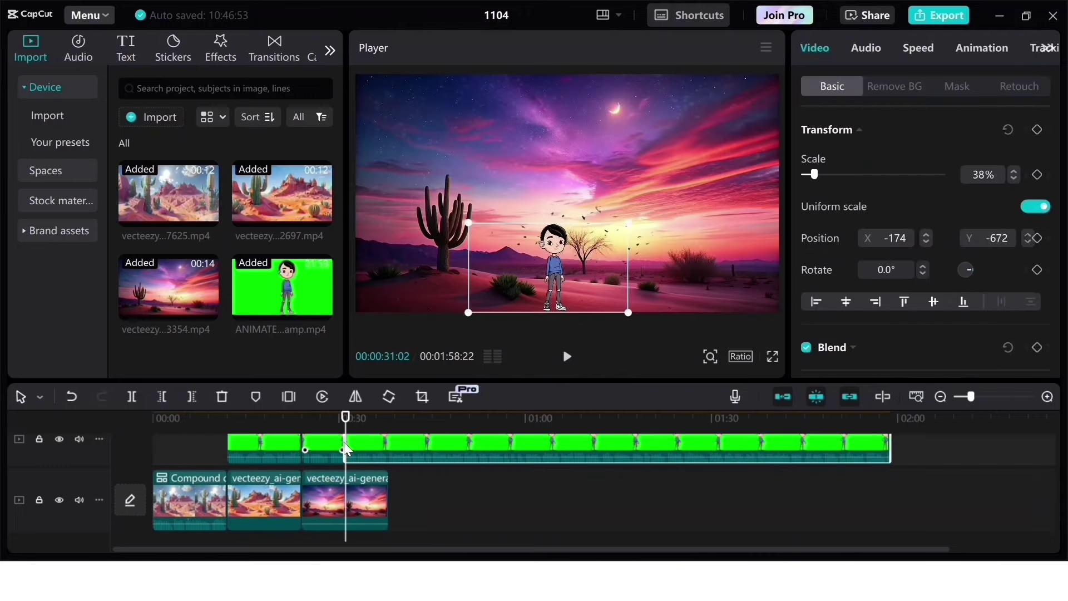
Step: Cut off the character clip and the sunset background after 00:31:02, and play back the shortened video
key("w")
left_click(346, 499)
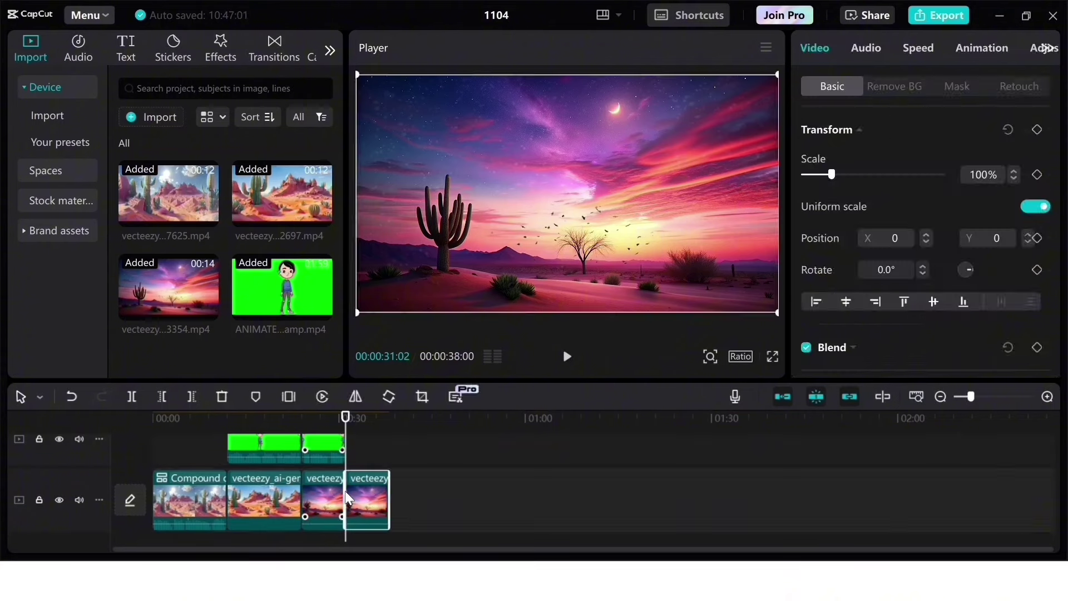
key("w")
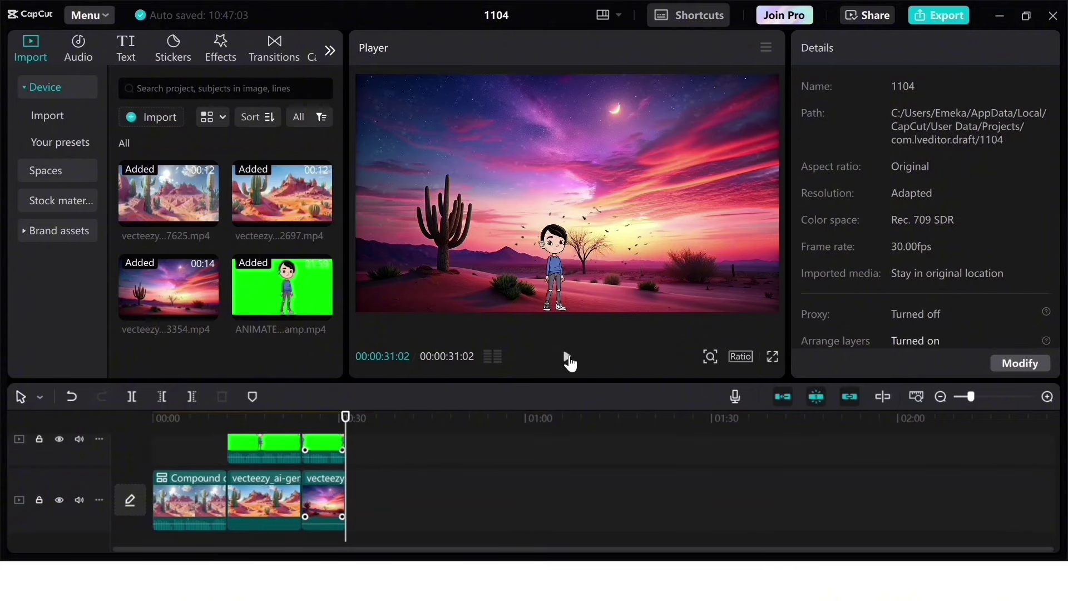
left_click(567, 357)
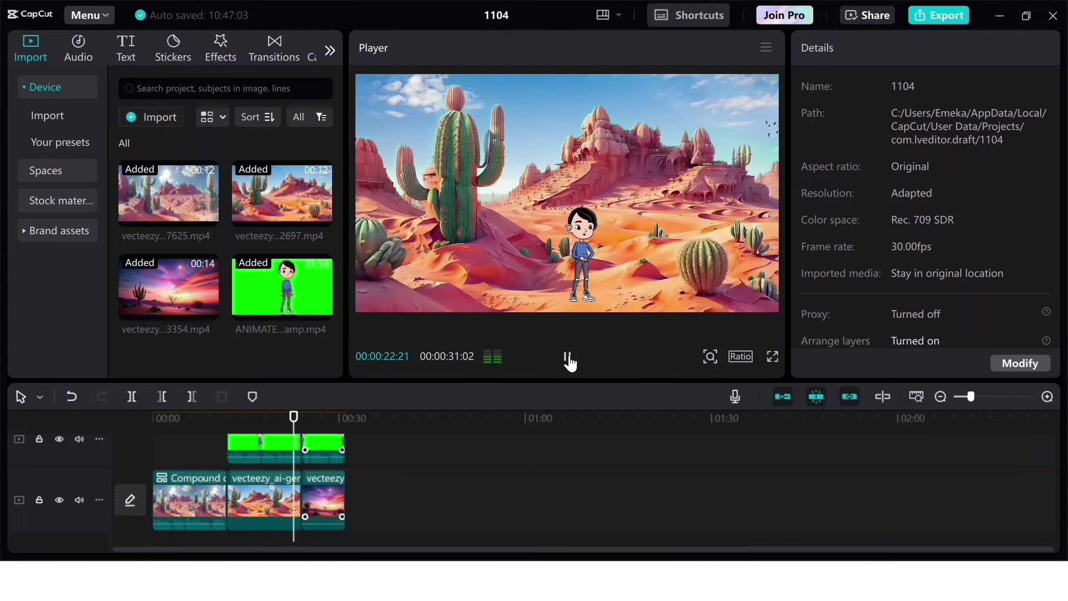
Step: Export the video under the name "Animation Completed"
left_click(939, 15)
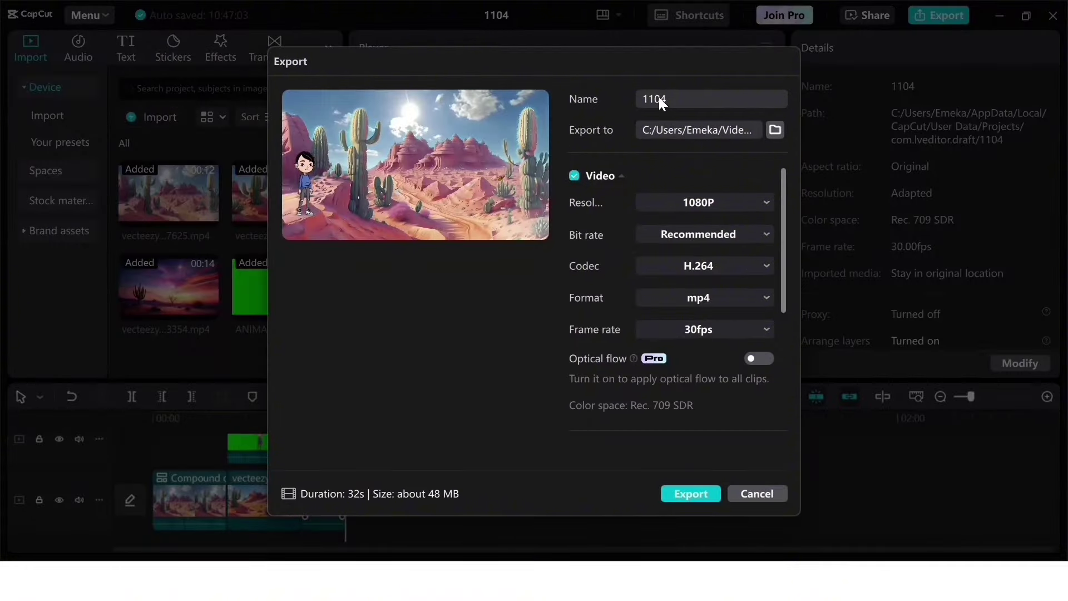
type("Animation Completed")
left_click(691, 493)
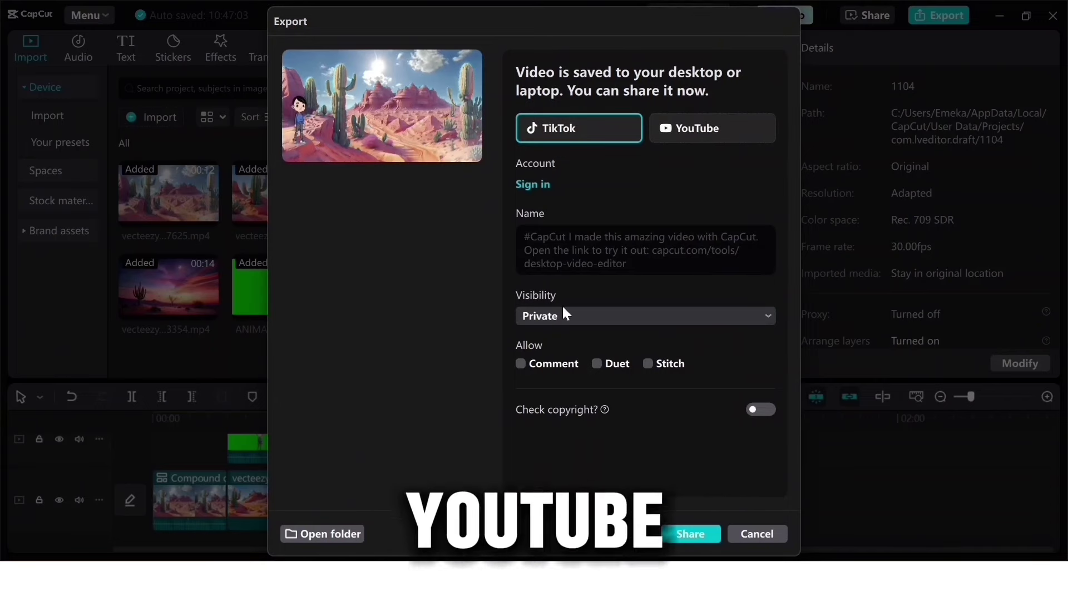
Step: Look through the YouTube sharing options for the exported video and leave the export dialog without sharing
left_click(717, 132)
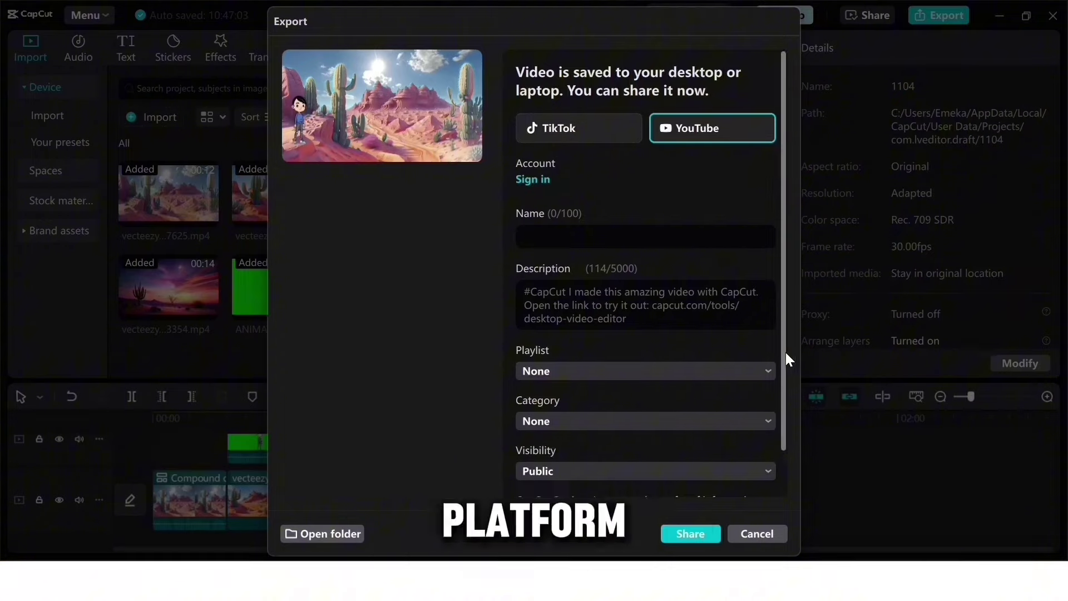
scroll(785, 352, "down", 2)
left_click(757, 533)
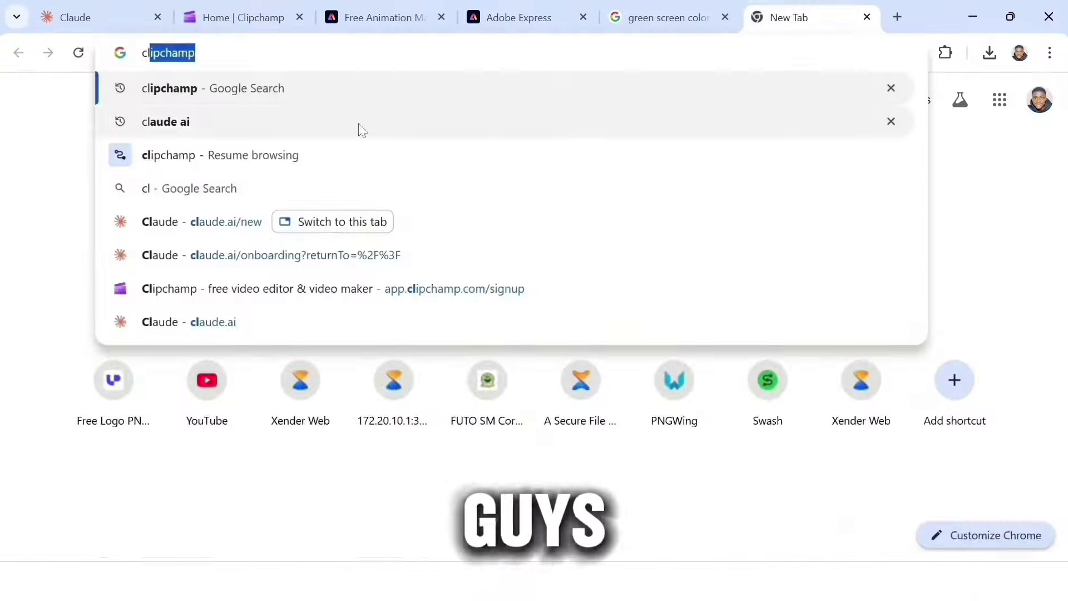
Step: Switch to Chrome, open Claude, submit the request for an educational desert-explorer monologue covering how animals survive, and read through the script
left_click(360, 129)
left_click(156, 268)
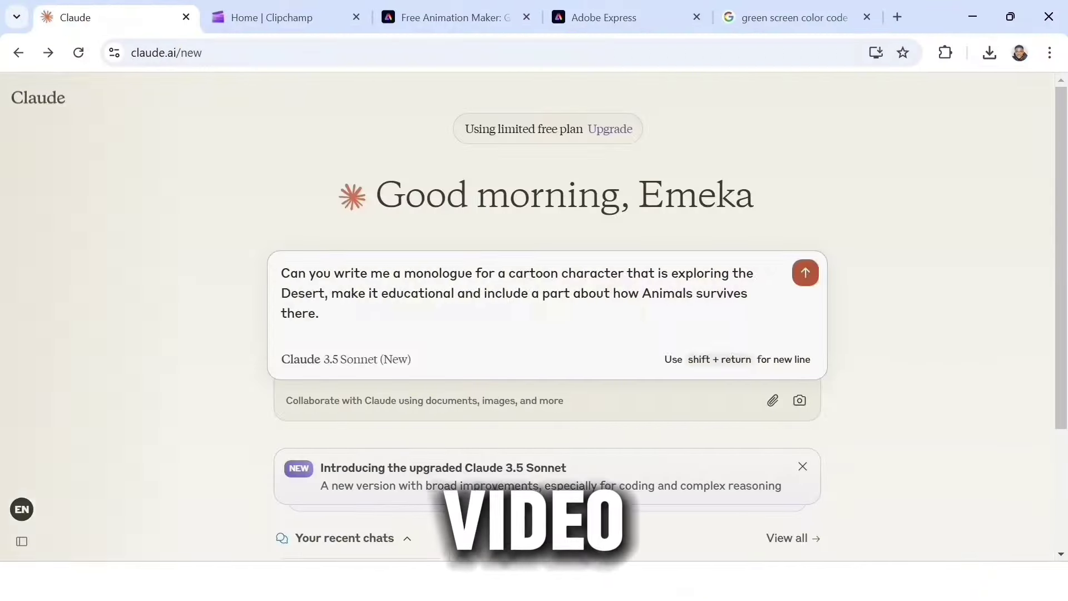
left_click(803, 271)
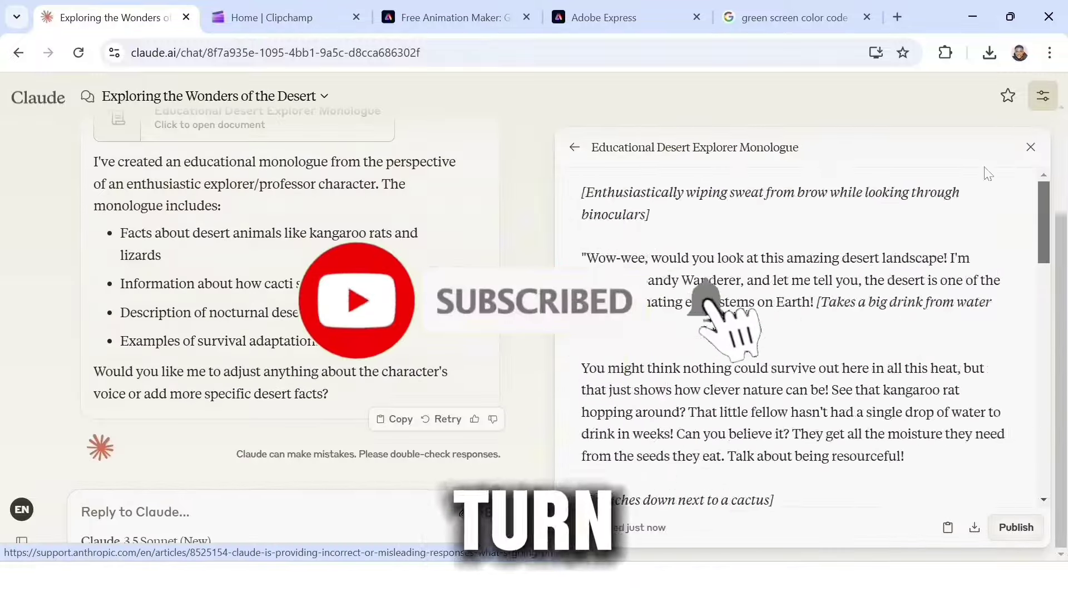
scroll(982, 172, "down", 5)
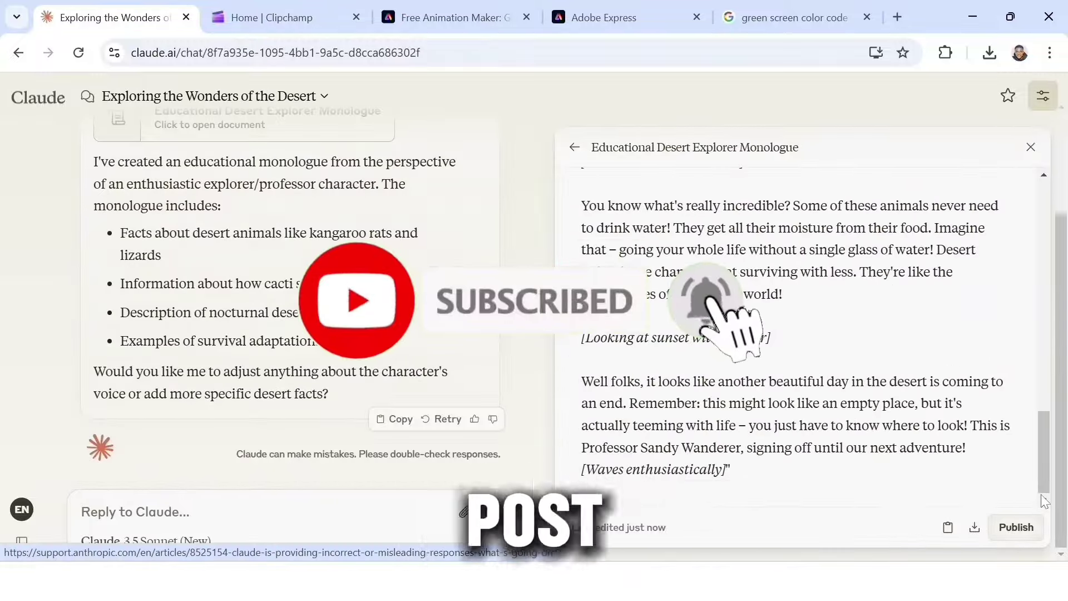
Step: Paste the monologue into Script.txt in Notepad and remove its bracketed stage directions
right_click(630, 129)
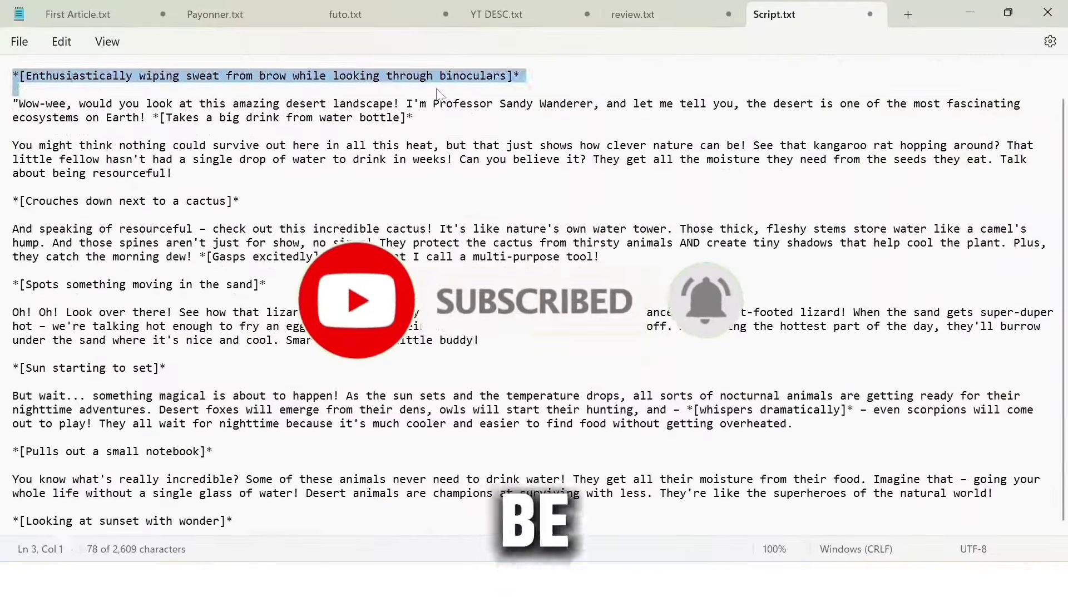
key("Delete")
key("Delete")
left_click_drag(13, 173, 13, 312)
key("Delete")
key("Delete")
left_click_drag(13, 340, 13, 367)
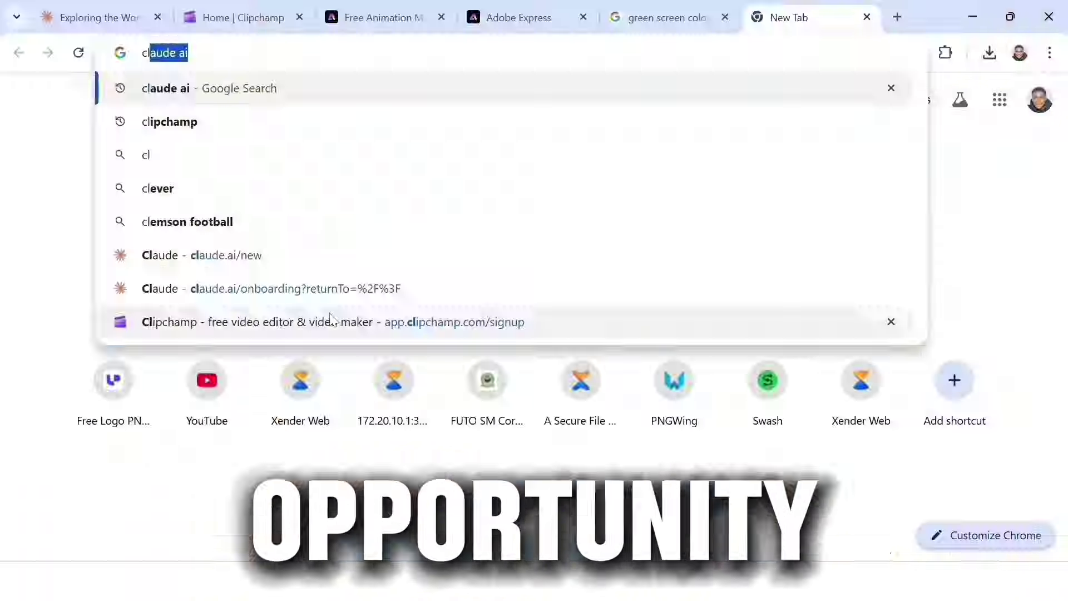
Step: Search the web for clipchamp in Chrome, view the headline on its website and close that tab
type("clipchamp")
key("Return")
left_click(239, 254)
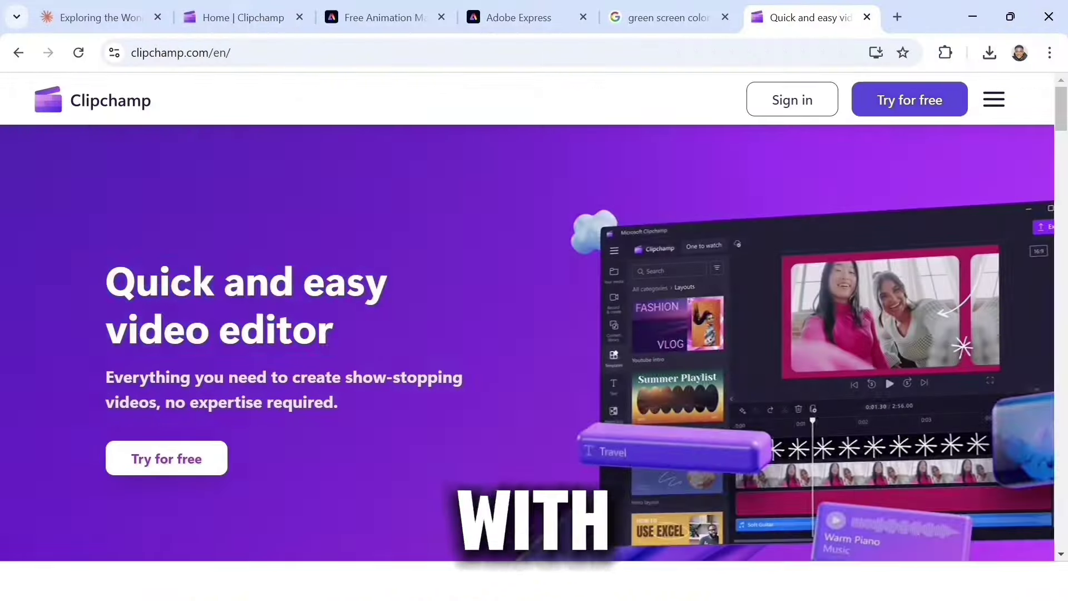
left_click_drag(107, 267, 441, 307)
key("ctrl+w")
Step: Create a new video in Clipchamp and add a text-to-speech clip to it
left_click(477, 244)
left_click(26, 195)
scroll(148, 334, "down", 5)
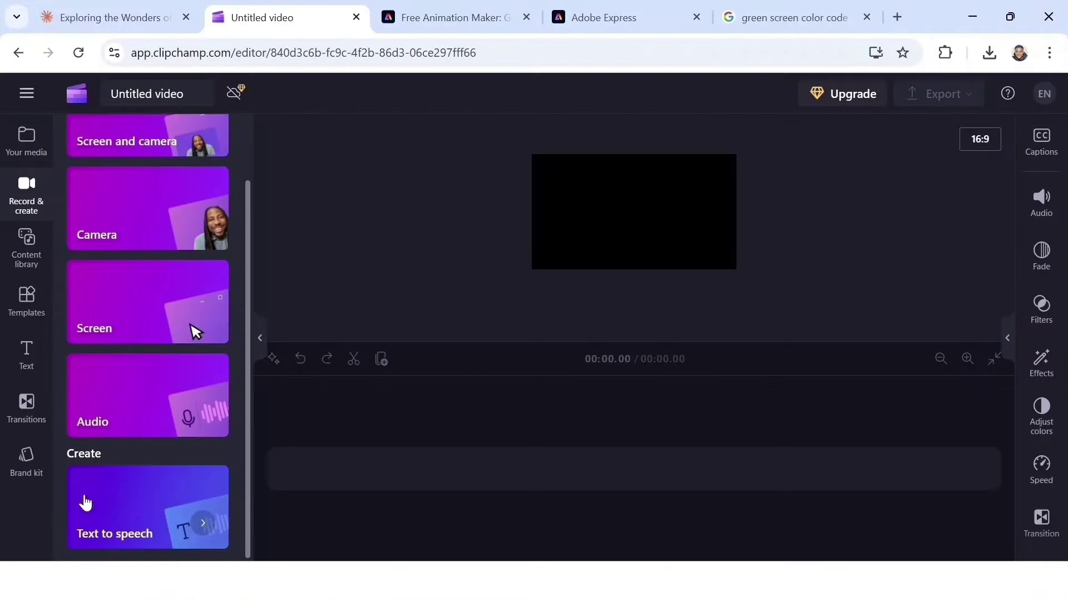
left_click(83, 500)
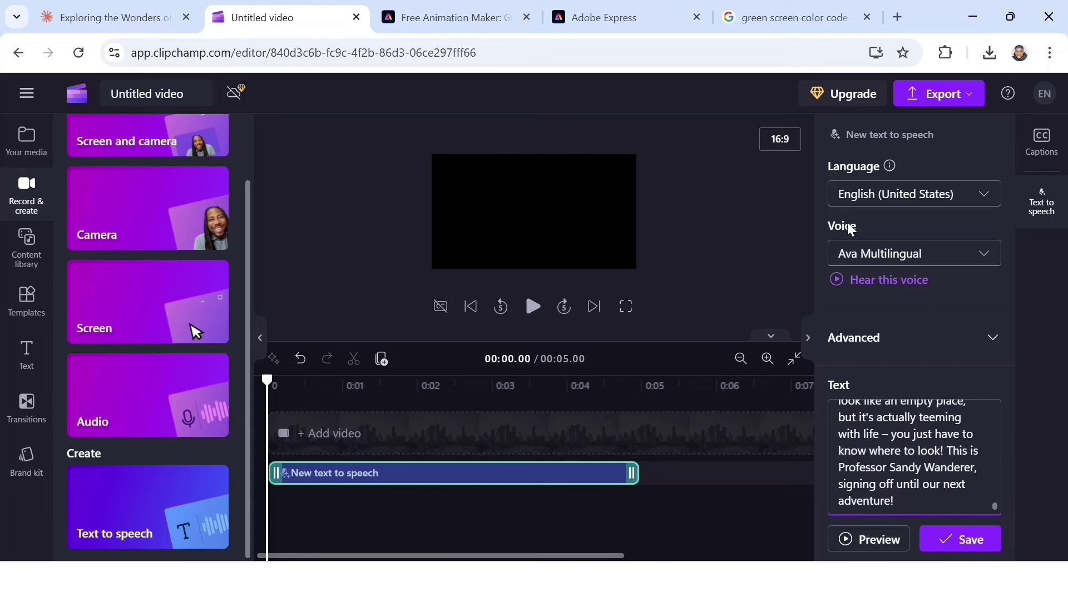